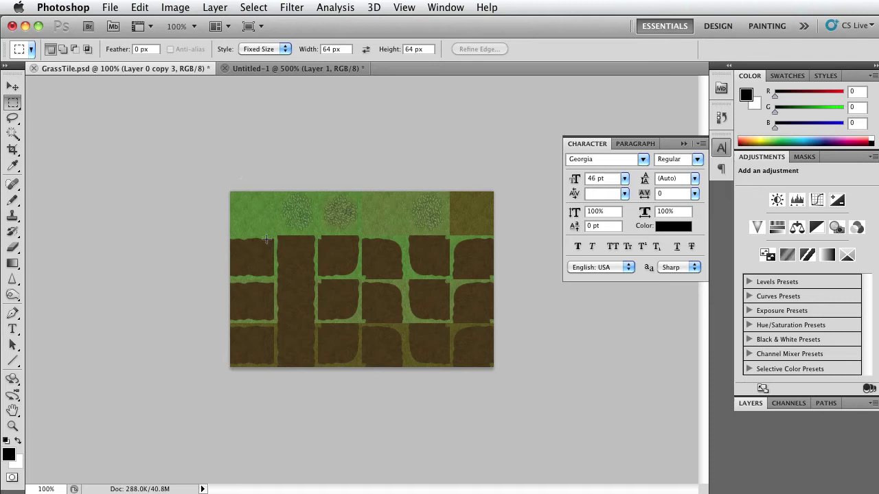
# - Select the top-left 64px grass tile, then show Untitled-1 with its Layers panel
pyautogui.moveTo(258, 229); pyautogui.dragTo(220, 193)
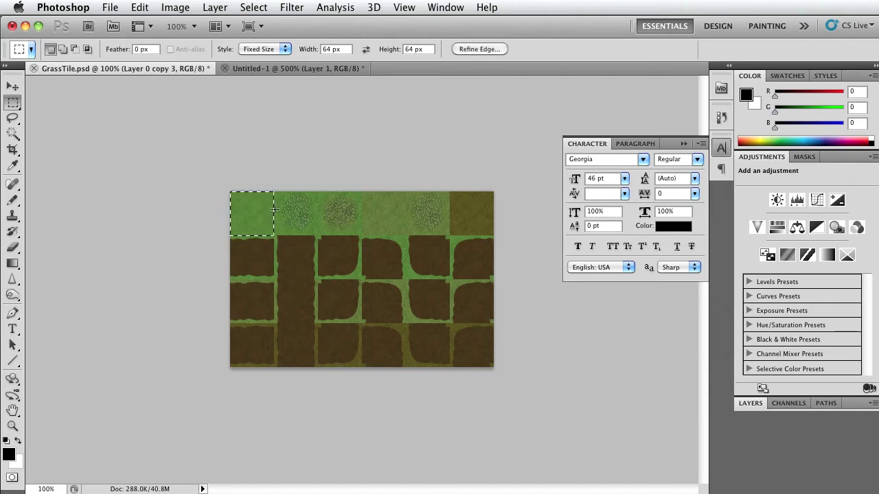
pyautogui.click(255, 70)
pyautogui.hotkey('ctrl', 'd')
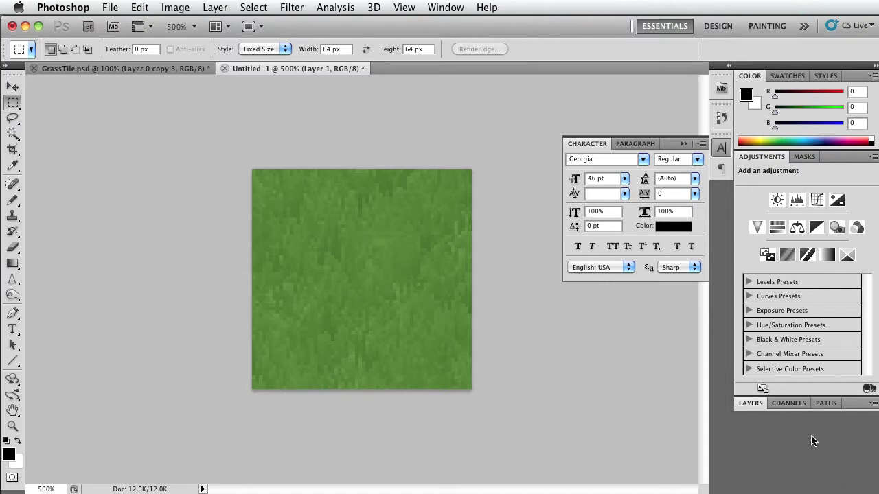
pyautogui.click(753, 404)
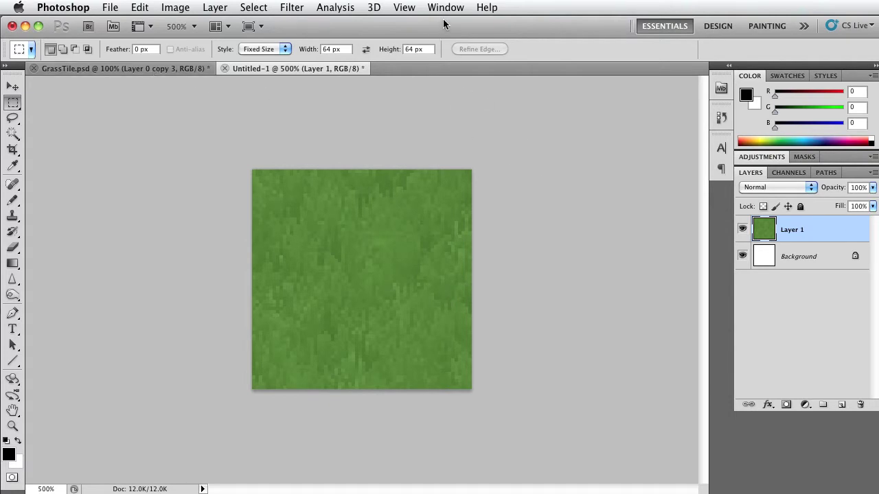
# - Add a horizontal guide at 10px
pyautogui.click(404, 9)
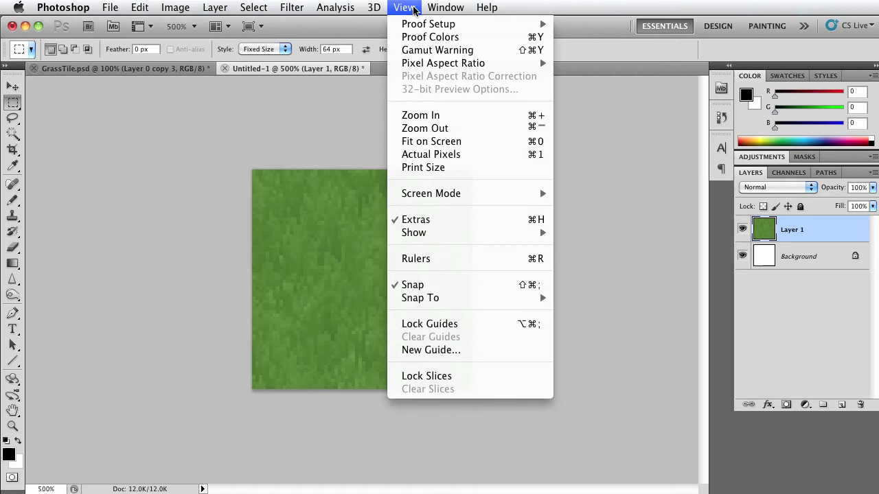
pyautogui.click(431, 350)
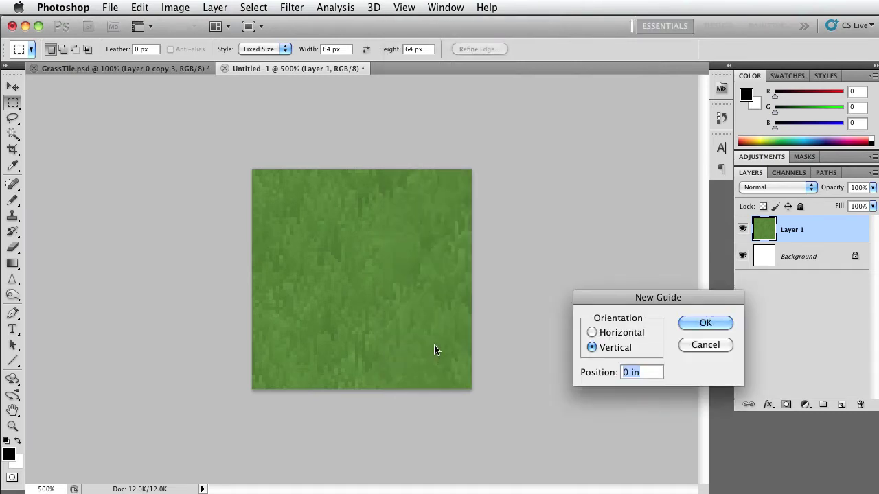
pyautogui.click(593, 333)
pyautogui.write('10px')
pyautogui.press('Return')
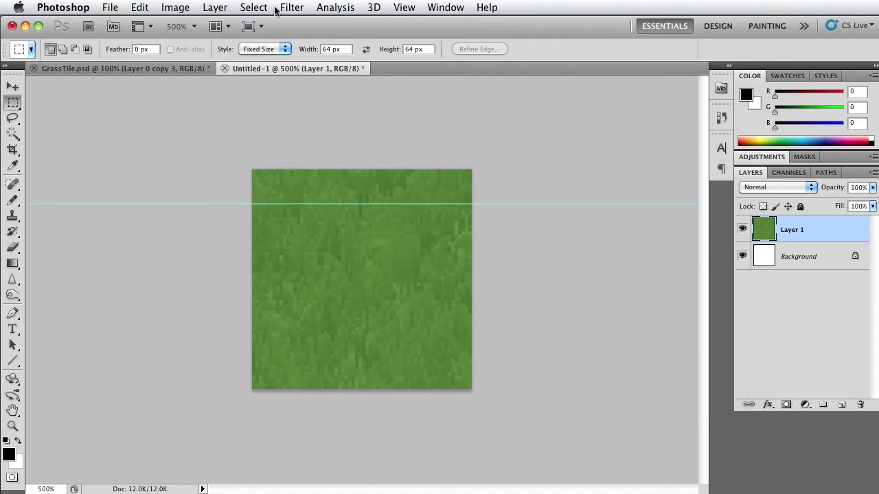
# - Add a second horizontal guide at 54px, undoing a mistaken 52px guide
pyautogui.click(401, 6)
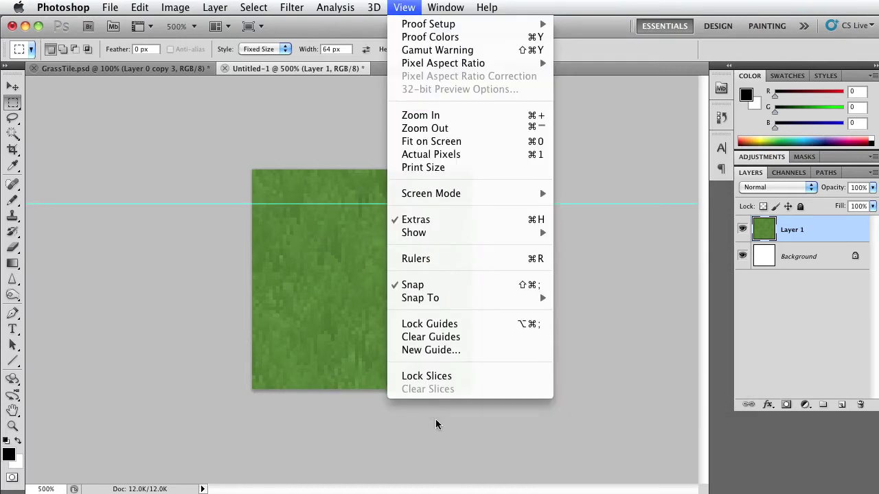
pyautogui.click(420, 354)
pyautogui.click(591, 333)
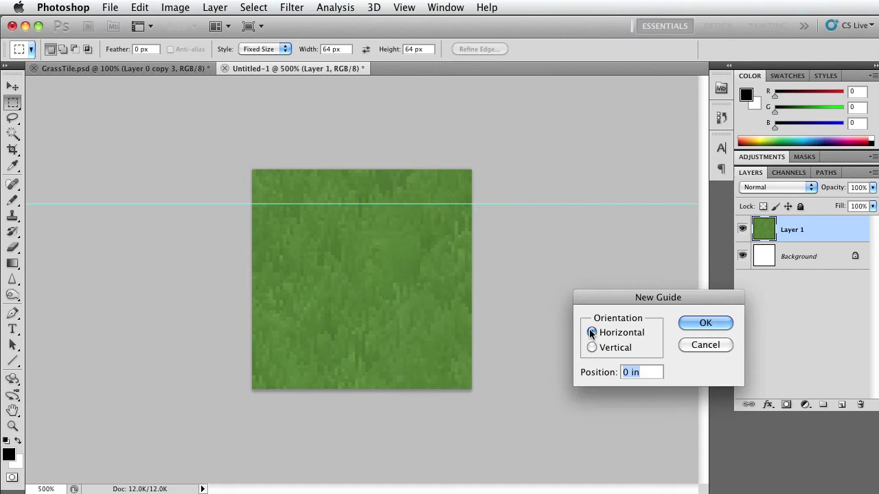
pyautogui.click(632, 371)
pyautogui.write('52px')
pyautogui.press('Return')
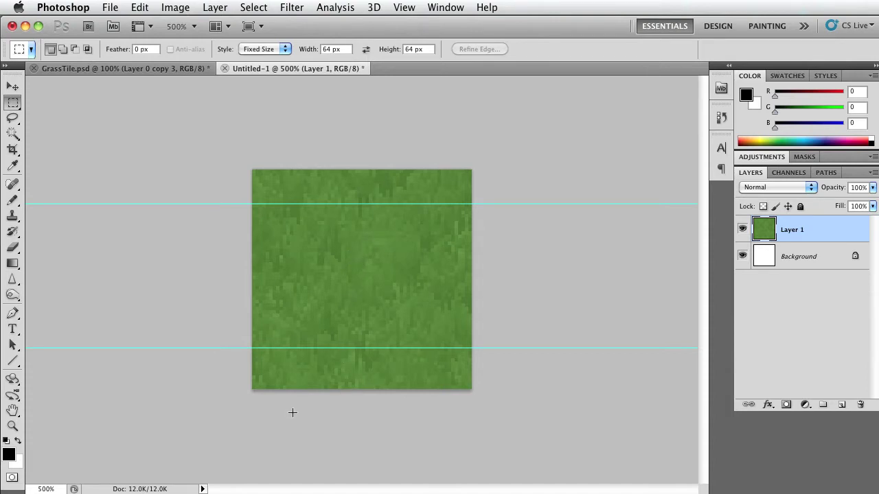
pyautogui.press('super+z')
pyautogui.click(401, 6)
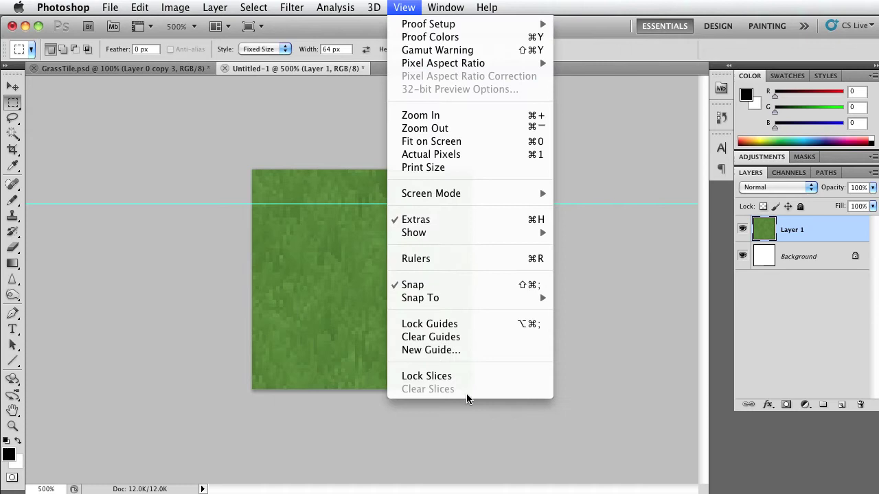
pyautogui.click(432, 350)
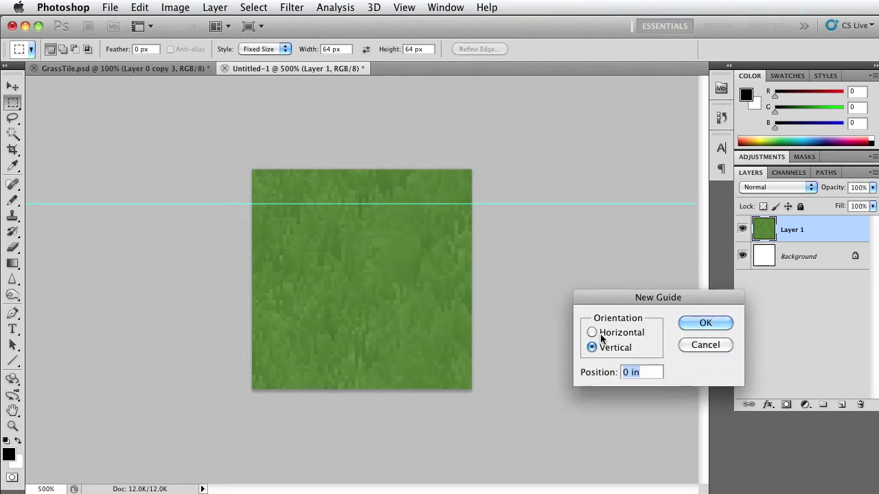
pyautogui.click(603, 333)
pyautogui.write('54px')
pyautogui.press('Return')
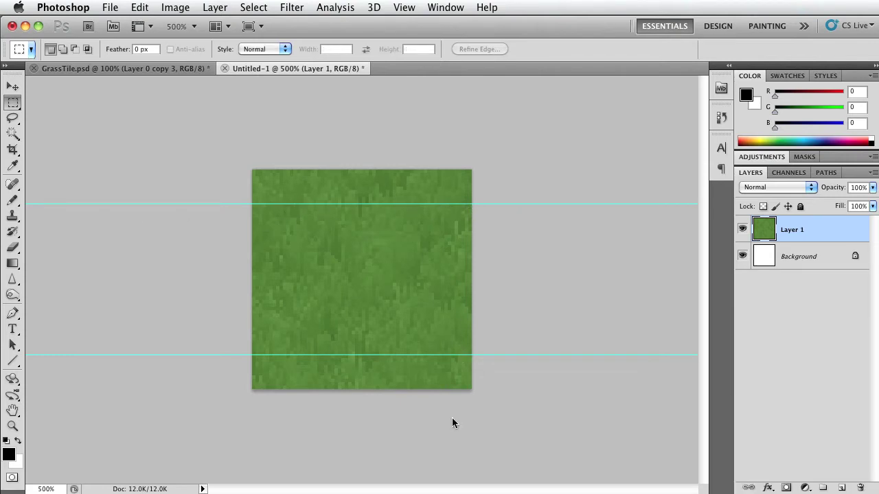
# - Select the grass strip between the guides and copy it to Layer 2 with Cmd+J
pyautogui.moveTo(8, 112); pyautogui.dragTo(64, 96)
pyautogui.moveTo(229, 204); pyautogui.dragTo(476, 349)
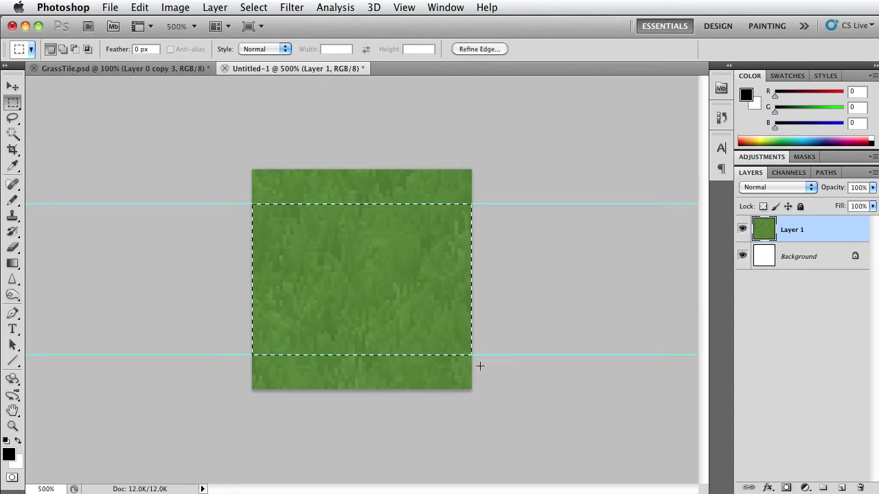
pyautogui.click(140, 8)
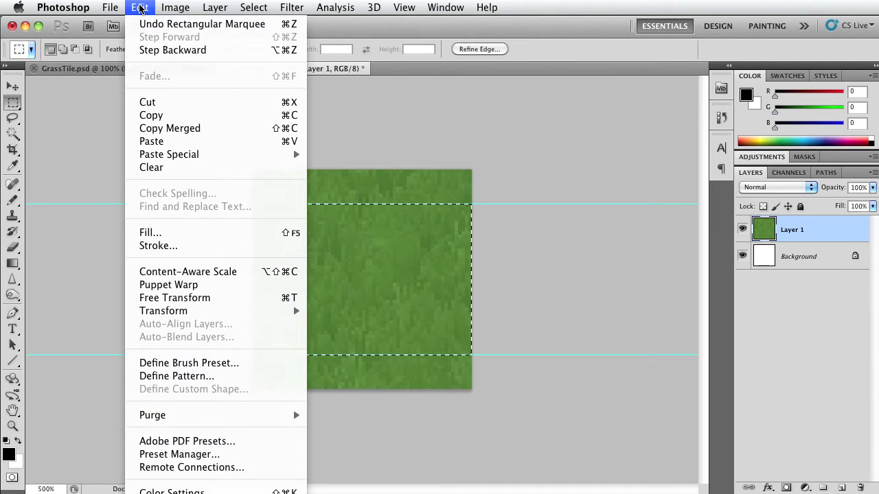
pyautogui.click(140, 8)
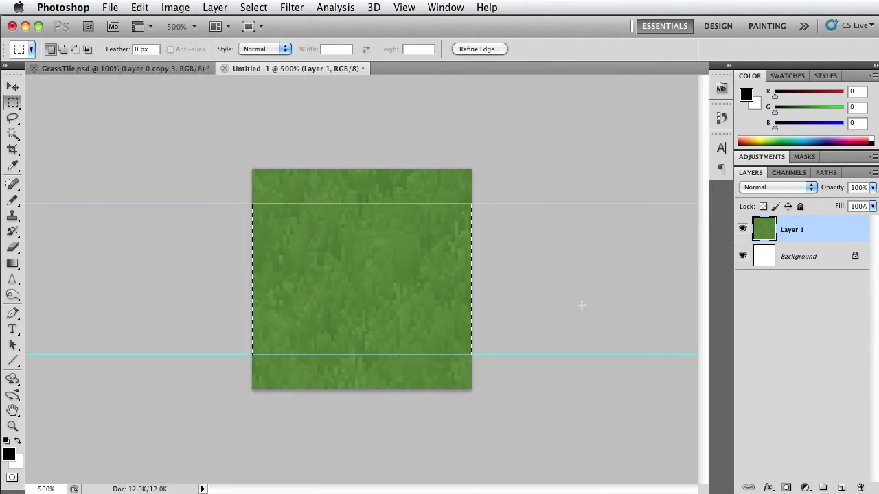
pyautogui.click(175, 7)
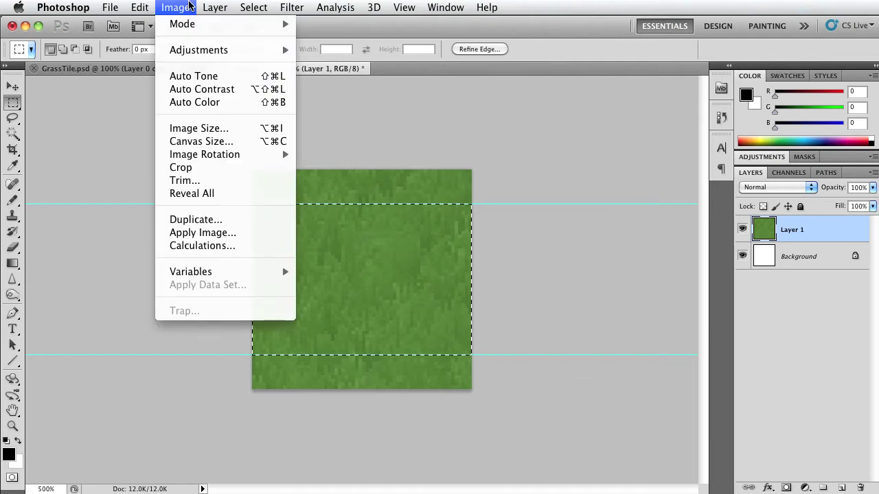
pyautogui.press('Escape')
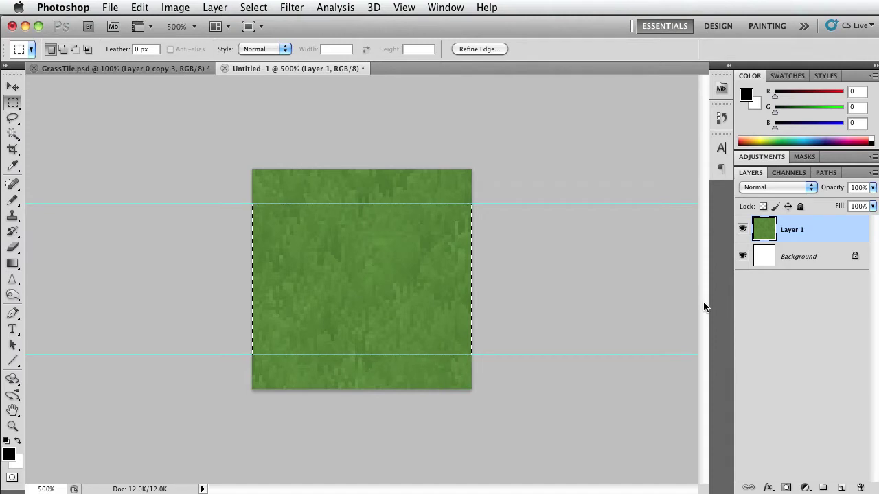
pyautogui.press('super+j')
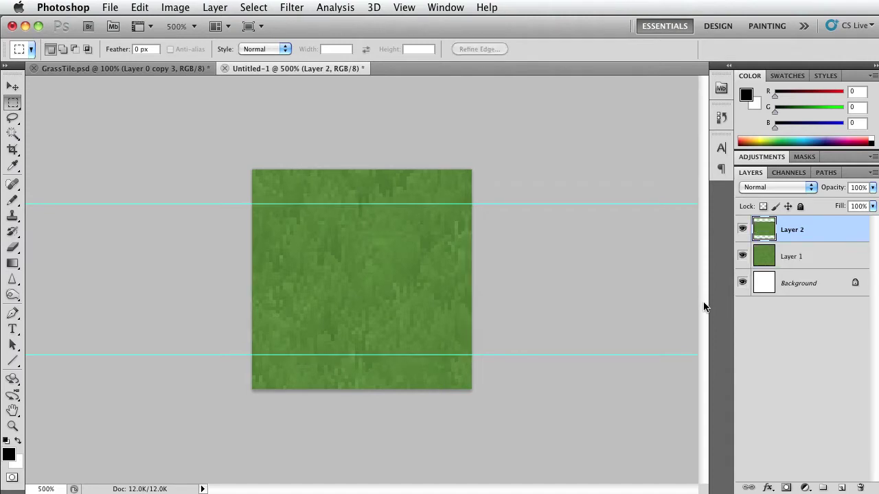
# - Hide the white Background layer and open Hue/Saturation for the strip
pyautogui.click(742, 256)
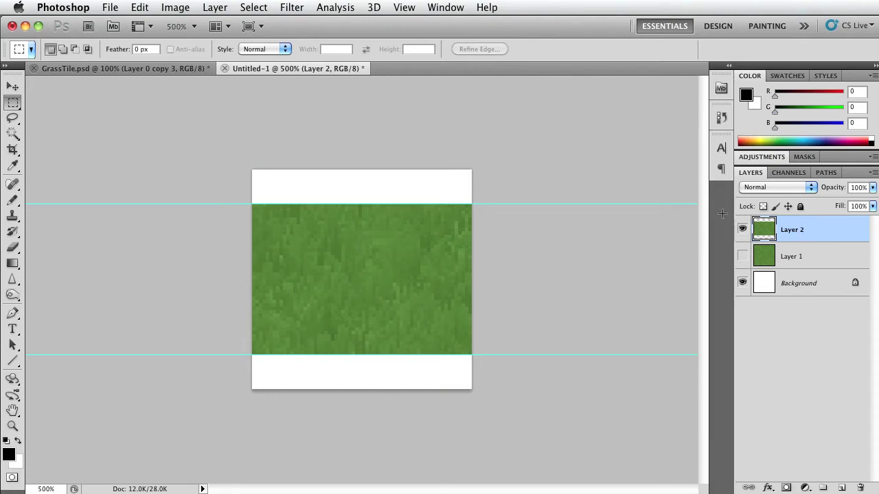
pyautogui.click(743, 283)
pyautogui.click(742, 256)
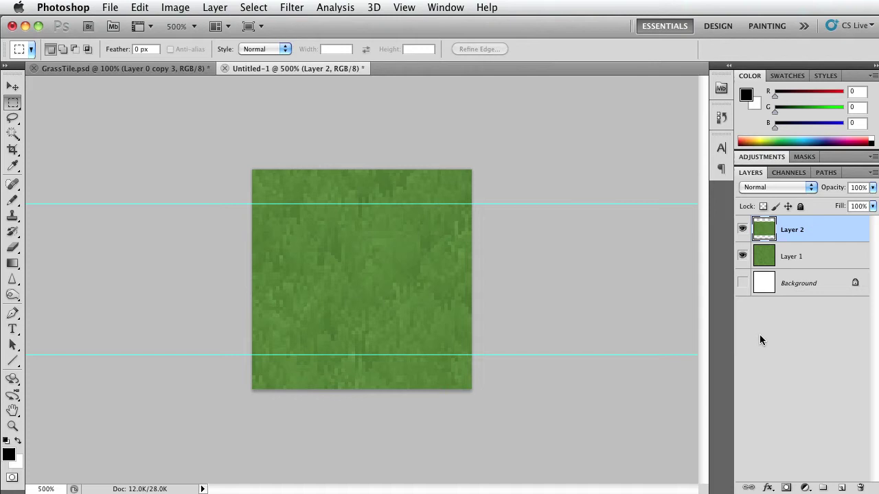
pyautogui.press('super+u')
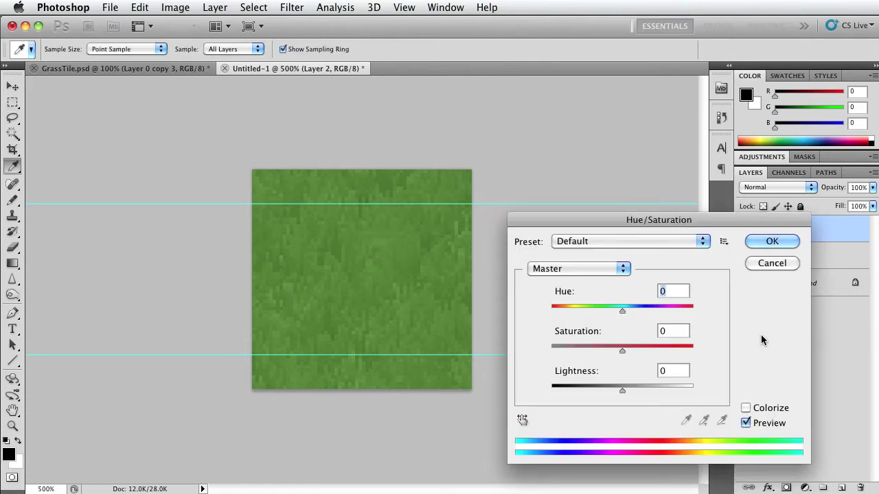
pyautogui.click(756, 265)
pyautogui.press('m')
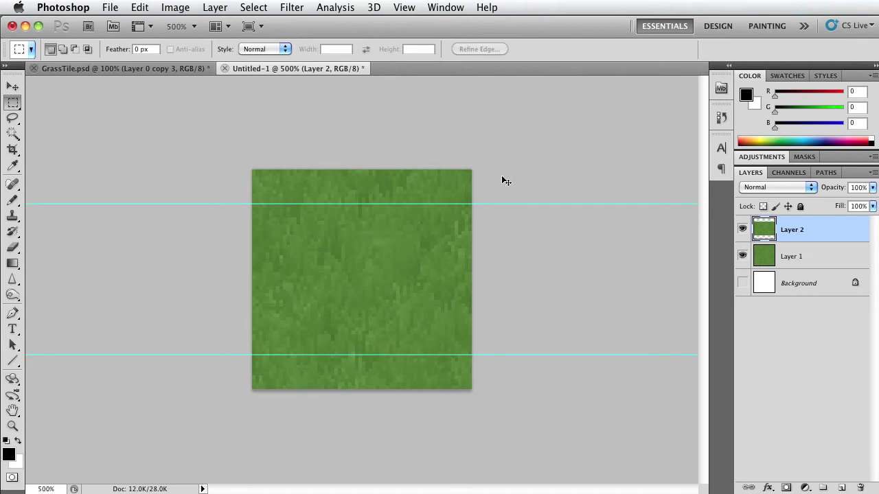
pyautogui.press('i')
pyautogui.press('super+u')
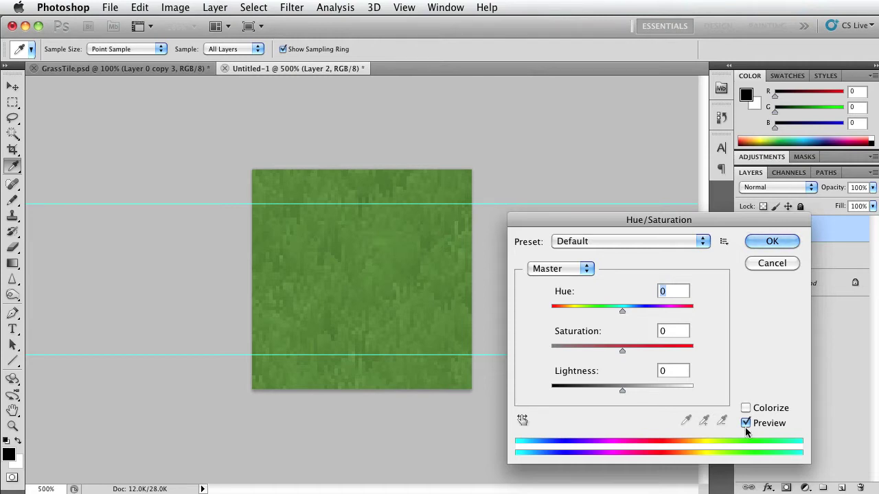
# - Colorize the strip dark brown: Hue 44, Saturation 54, Lightness -47
pyautogui.click(746, 409)
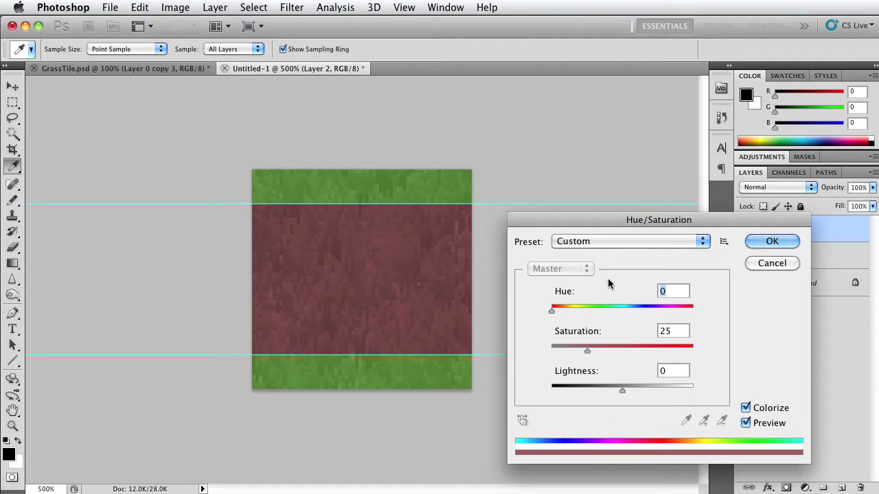
pyautogui.moveTo(552, 313)
pyautogui.mouseDown()
pyautogui.moveTo(574, 316)
pyautogui.moveTo(567, 313)
pyautogui.mouseUp()
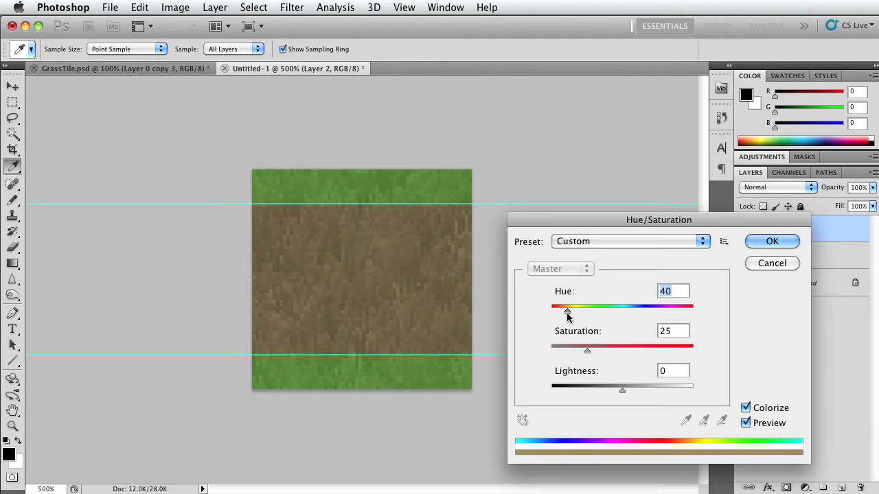
pyautogui.moveTo(622, 391); pyautogui.dragTo(590, 392)
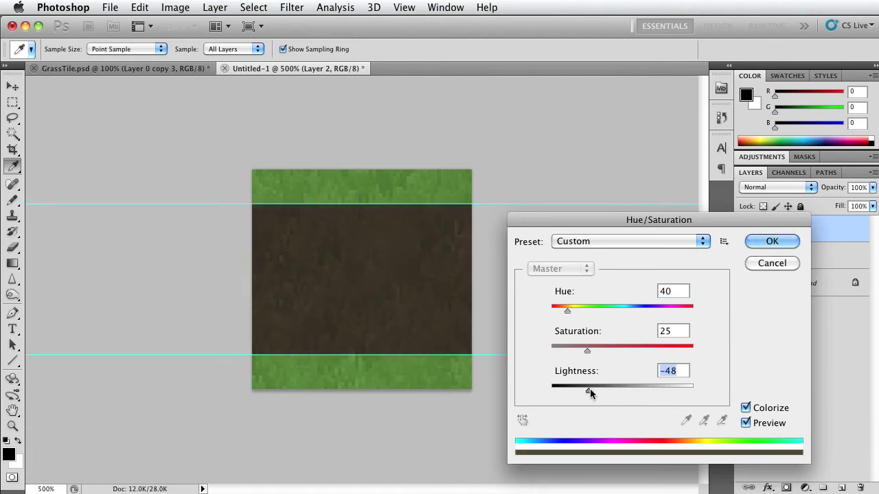
pyautogui.moveTo(590, 389); pyautogui.dragTo(591, 389)
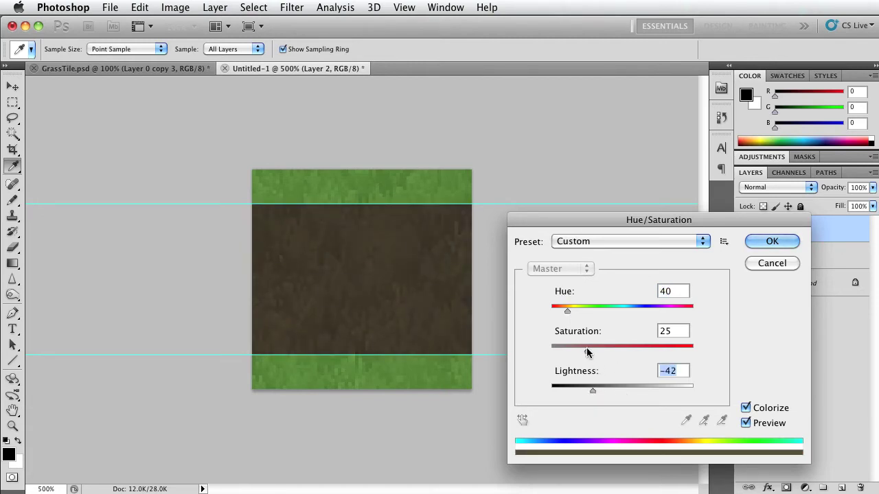
pyautogui.moveTo(587, 352); pyautogui.dragTo(638, 349)
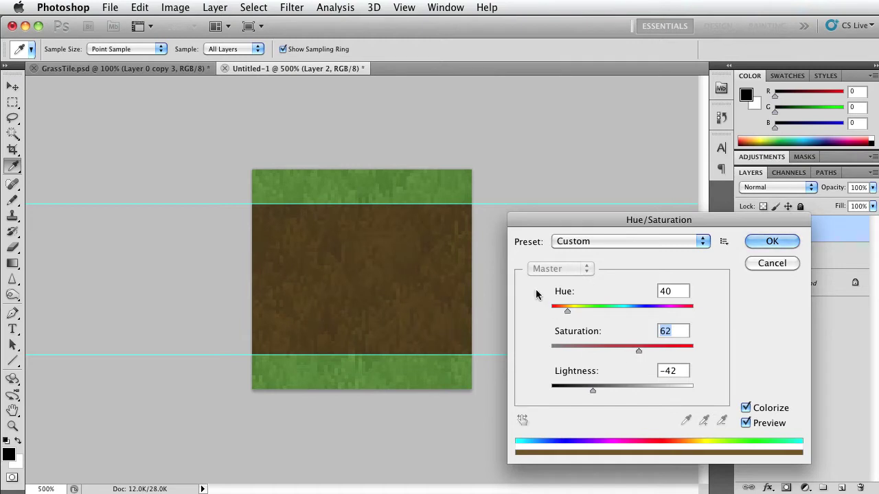
pyautogui.moveTo(568, 310); pyautogui.dragTo(569, 311)
pyautogui.moveTo(592, 389); pyautogui.dragTo(588, 389)
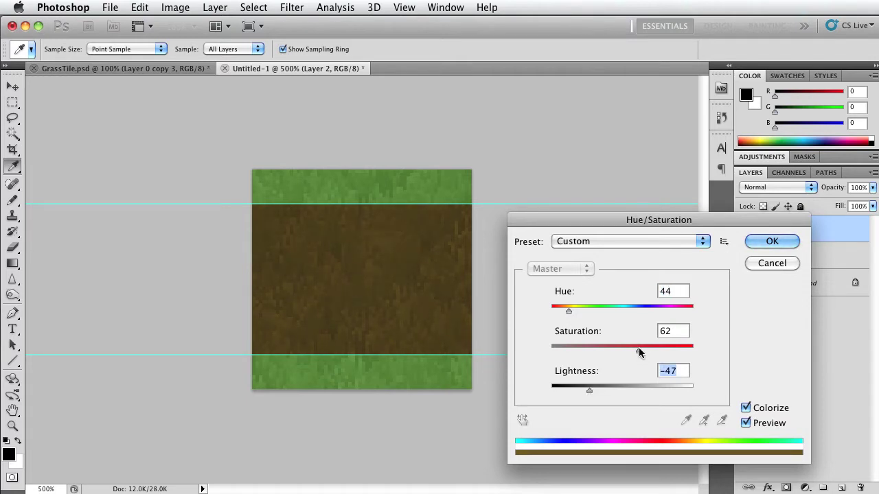
pyautogui.moveTo(637, 349); pyautogui.dragTo(627, 350)
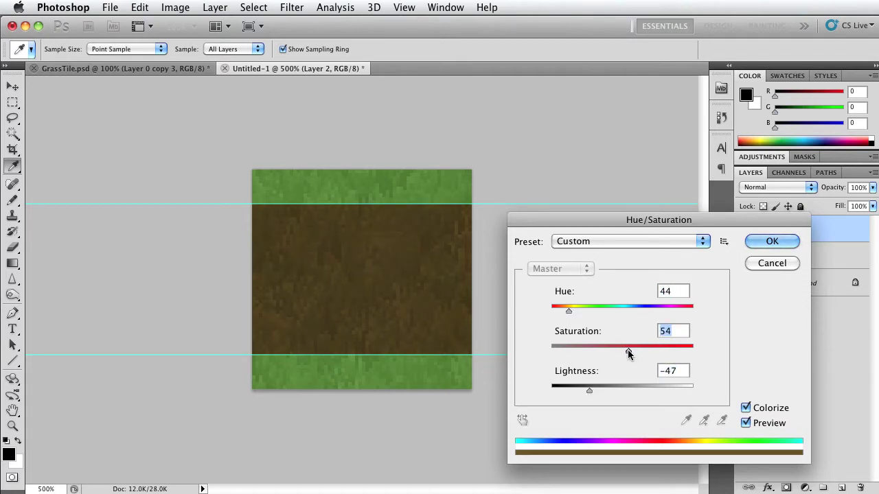
# - Commit the brown colorize to Layer 2 and clear both guides
pyautogui.click(771, 242)
pyautogui.press('m')
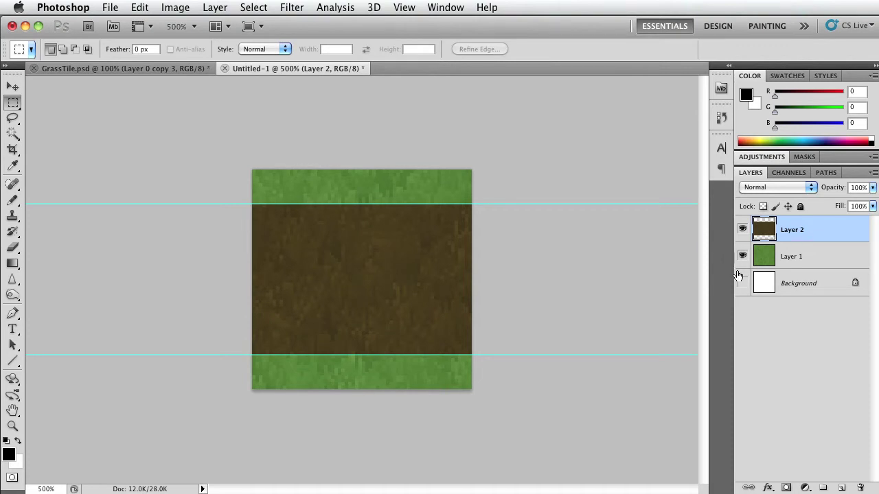
pyautogui.click(399, 10)
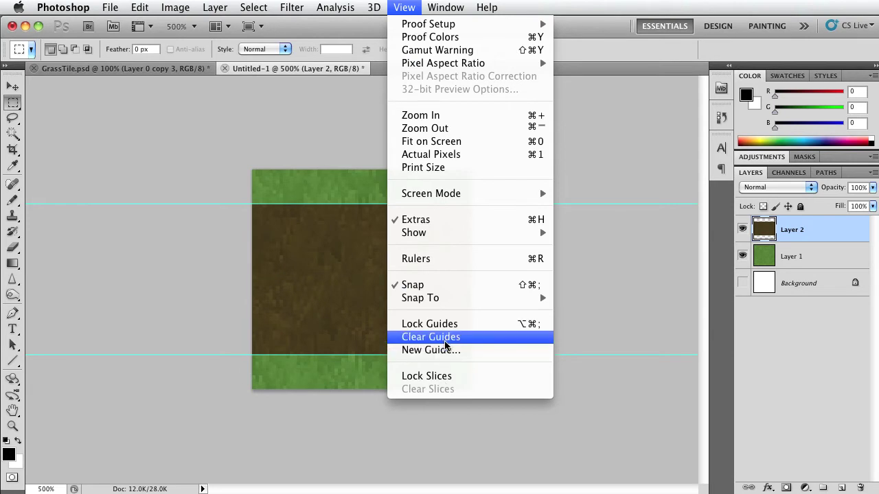
pyautogui.click(450, 337)
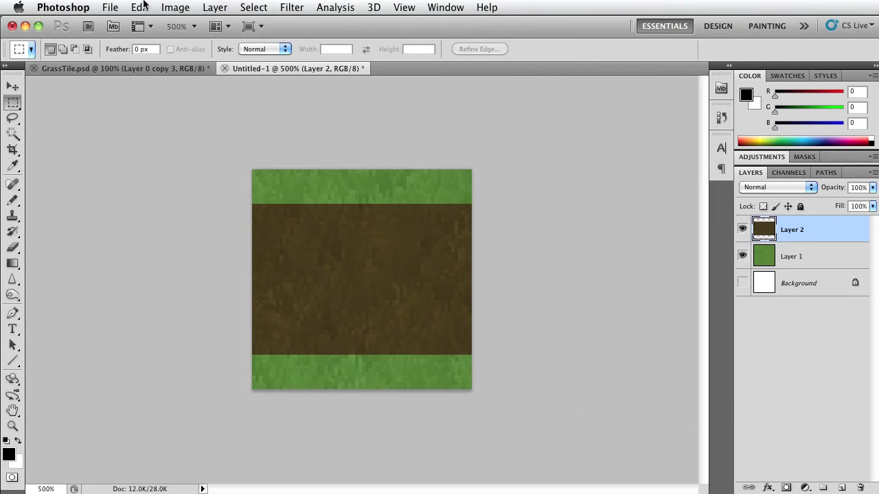
# - Apply a Ripple distortion, Amount 50 and Size Medium, to the dirt band
pyautogui.click(284, 8)
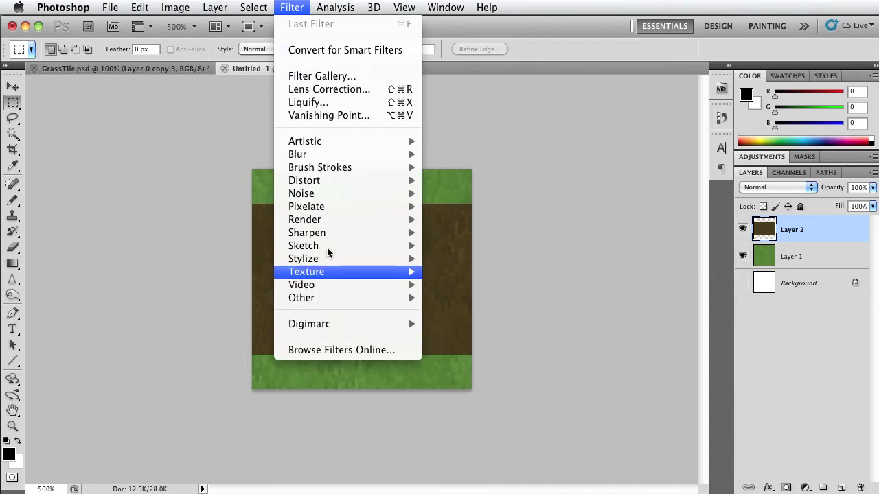
pyautogui.moveTo(323, 181)
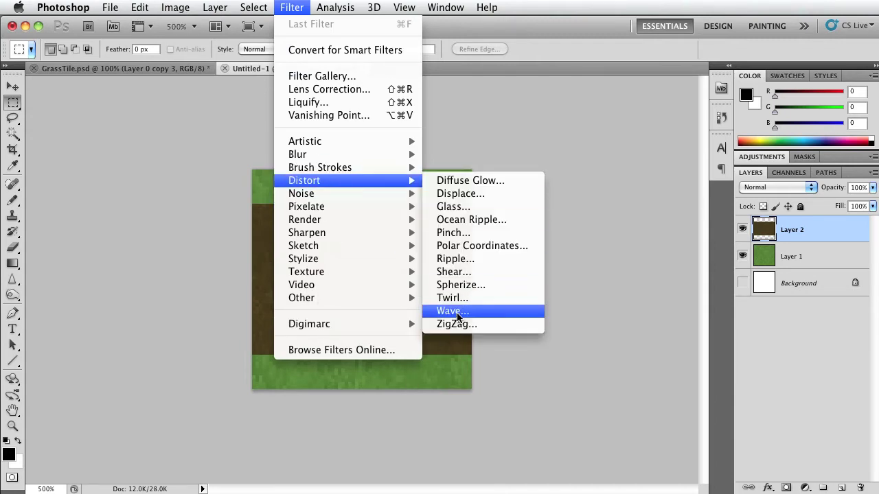
pyautogui.click(469, 262)
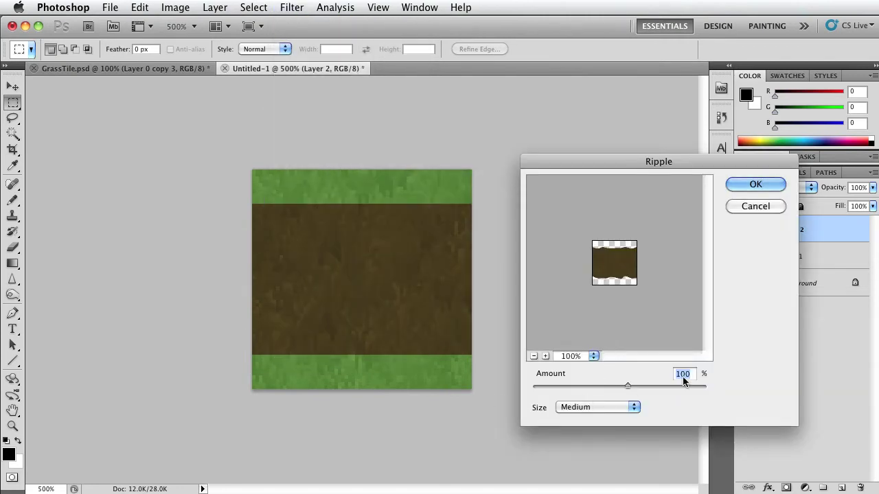
pyautogui.click(624, 395)
pyautogui.click(732, 186)
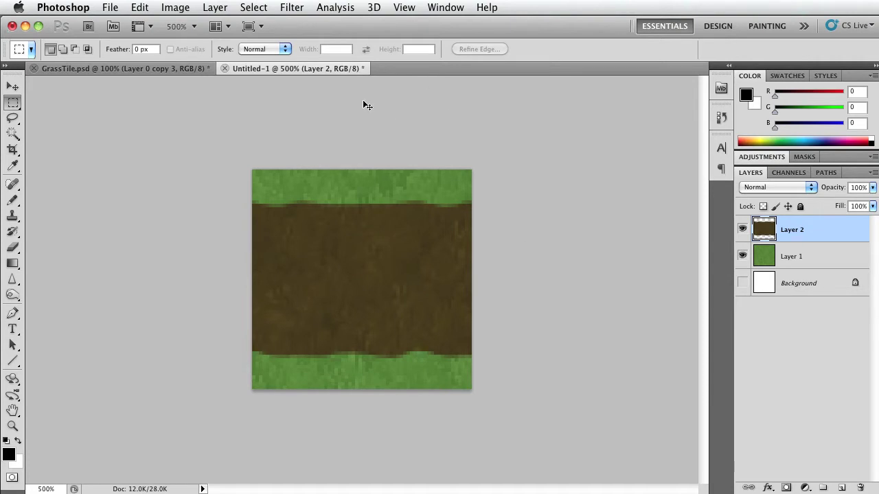
# - Widen the canvas to 128 pixels
pyautogui.click(176, 8)
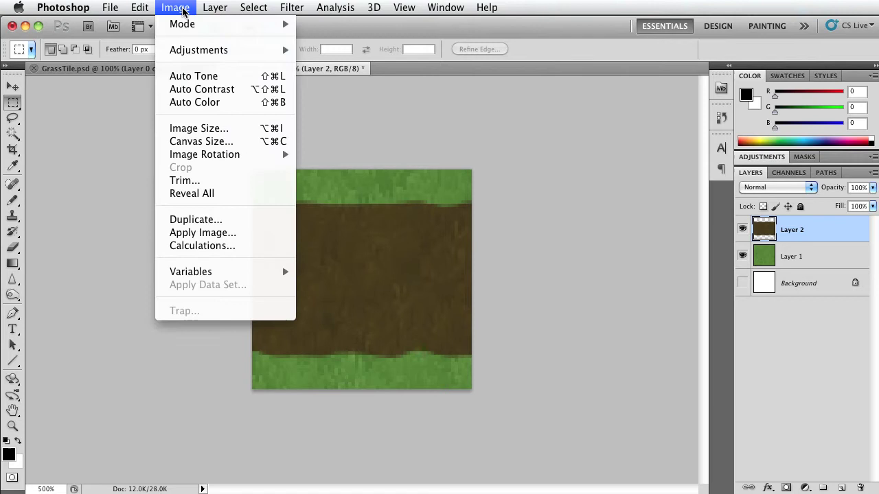
pyautogui.click(208, 140)
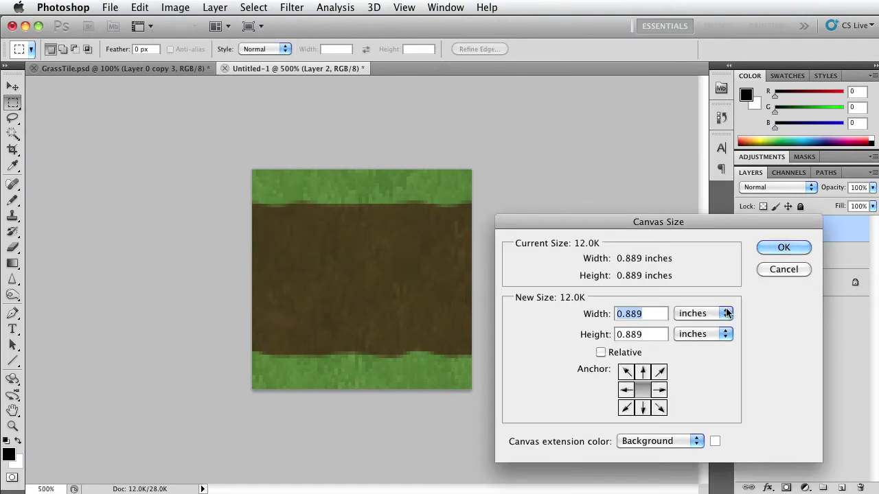
pyautogui.click(726, 313)
pyautogui.click(695, 300)
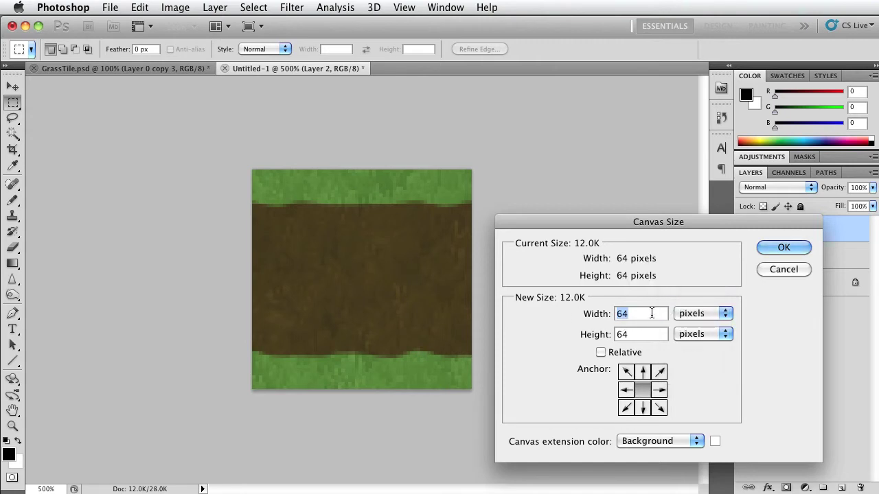
pyautogui.write('128')
pyautogui.click(784, 247)
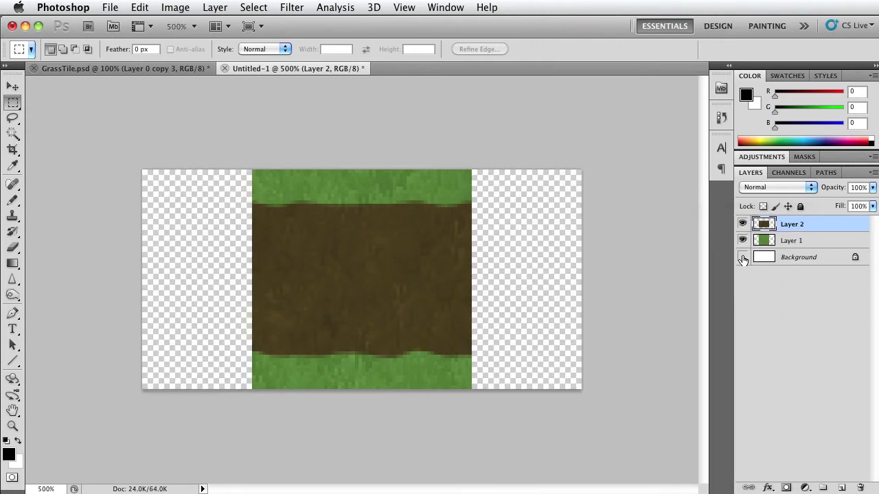
# - Move Layers 1 and 2 into the left half and place duplicates in the right half
pyautogui.keyDown('shift'); pyautogui.click(798, 240); pyautogui.keyUp('shift')
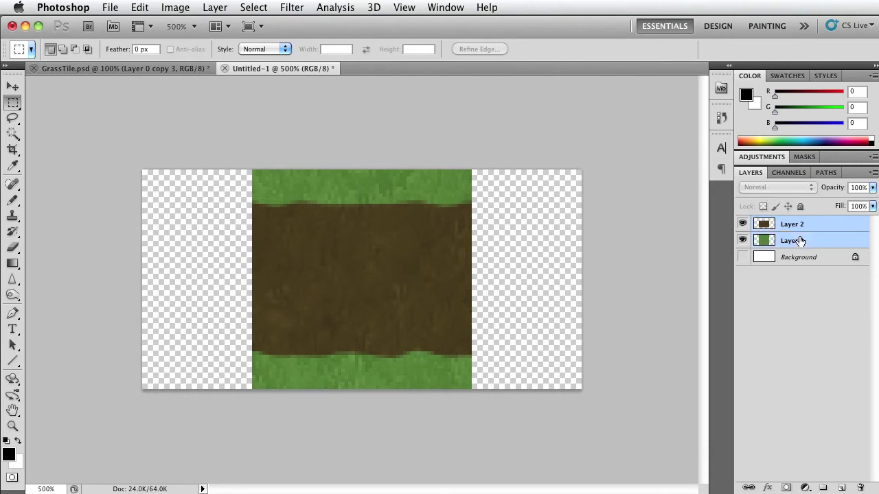
pyautogui.press('v')
pyautogui.moveTo(390, 257); pyautogui.dragTo(280, 257)
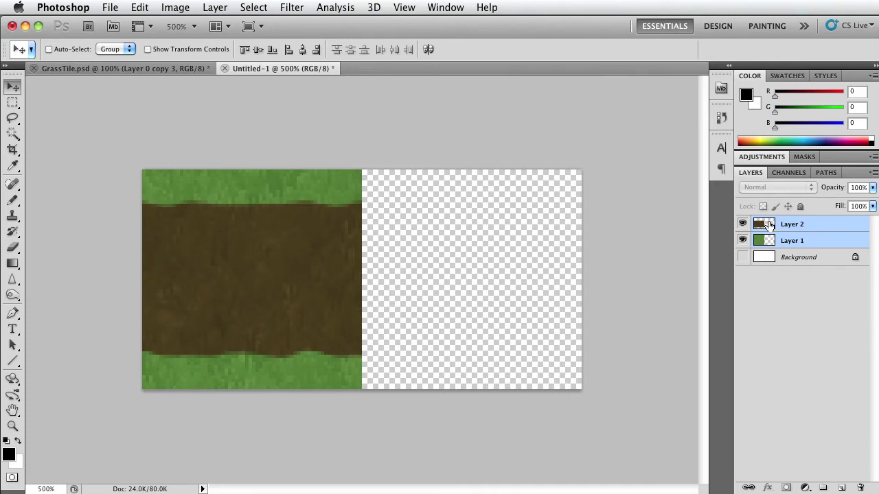
pyautogui.moveTo(769, 230); pyautogui.dragTo(839, 486)
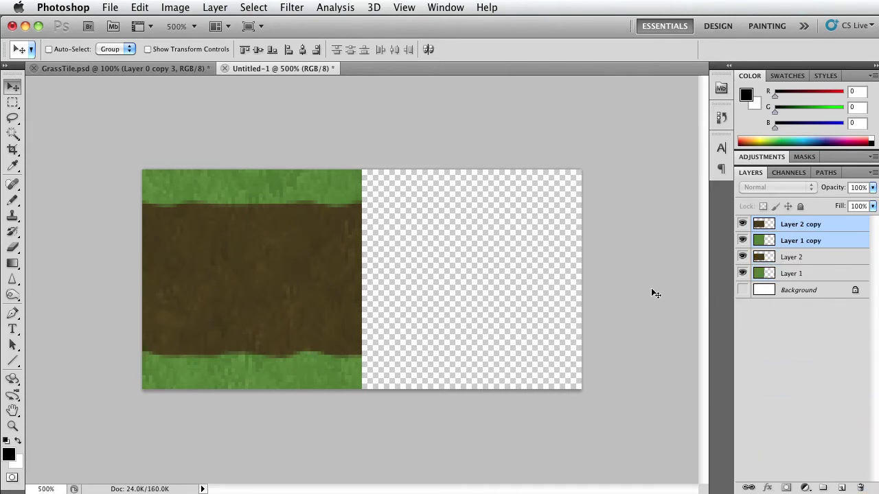
pyautogui.moveTo(213, 255); pyautogui.dragTo(425, 258)
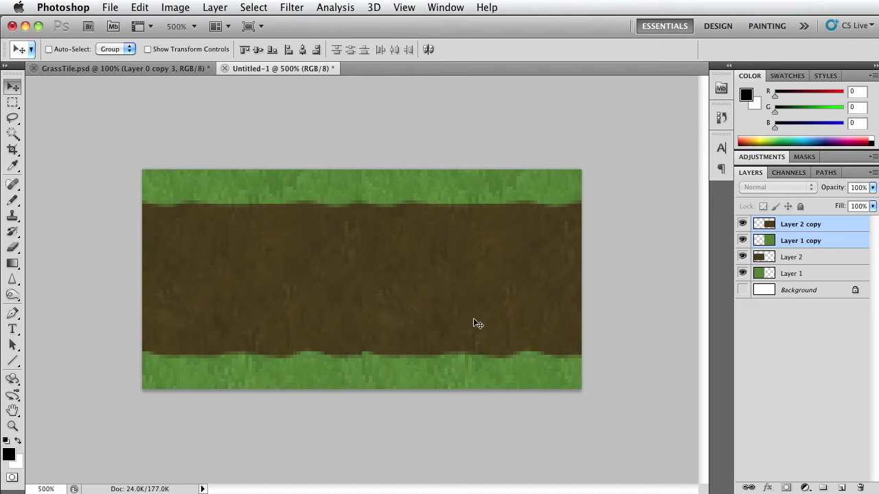
# - Zoom in on Layer 2's lower grass edge and erase a stray dirt pixel
pyautogui.click(772, 241)
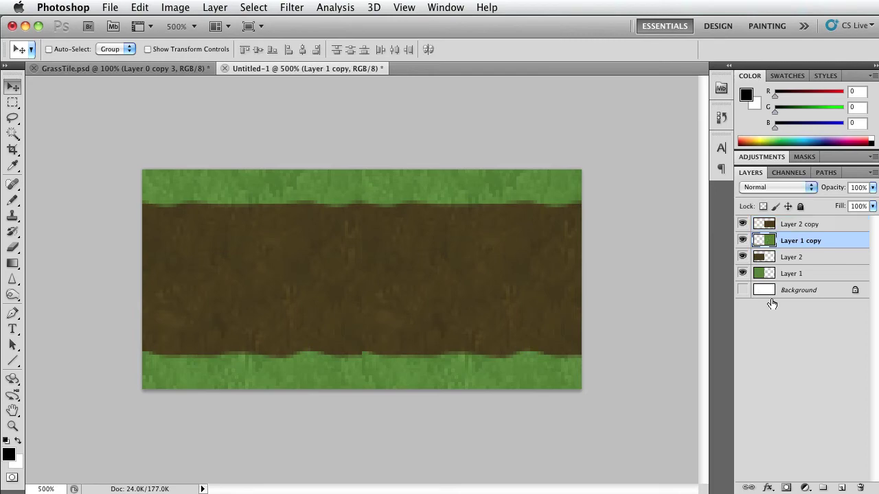
pyautogui.click(767, 258)
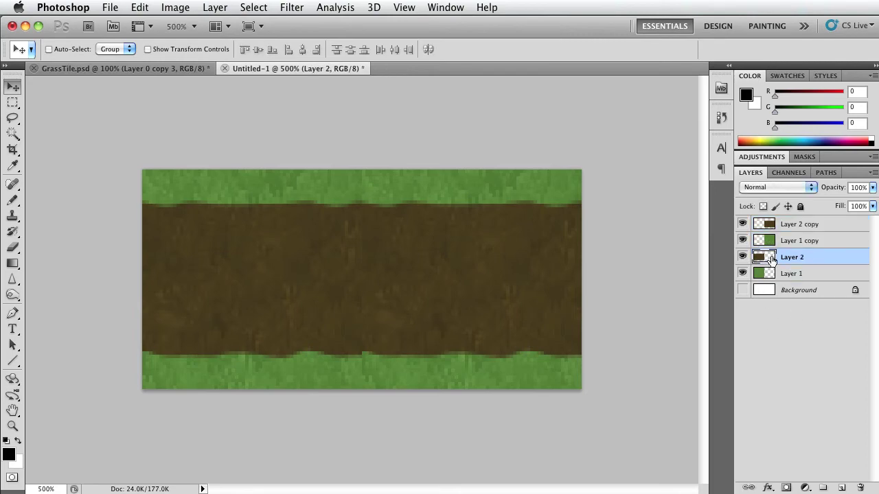
pyautogui.press('super+plus')
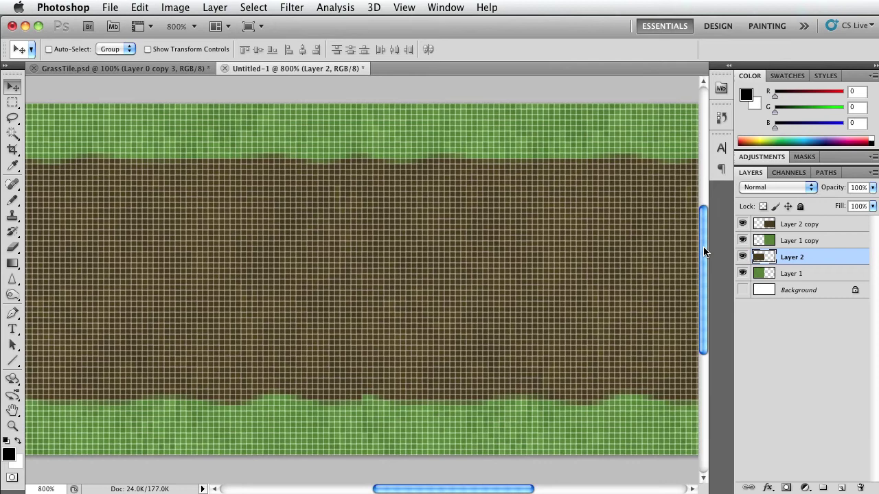
pyautogui.press('super+plus')
pyautogui.scroll(-8, 524, 226)
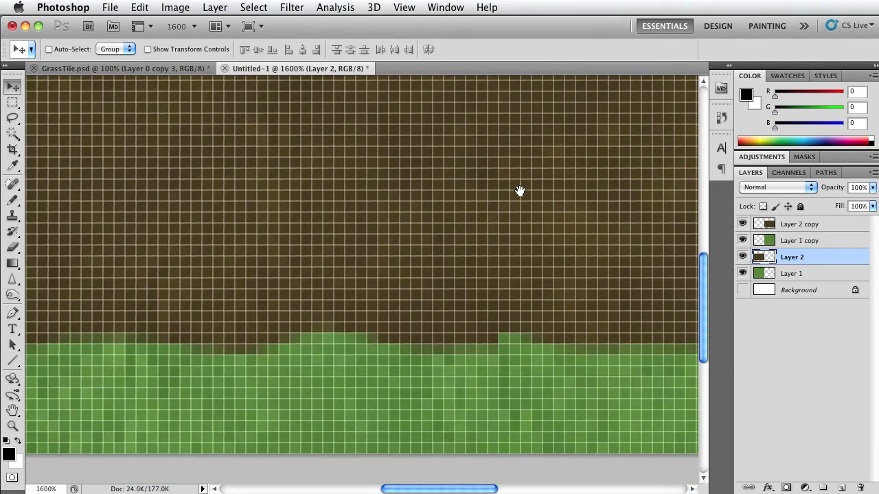
pyautogui.moveTo(485, 259); pyautogui.dragTo(403, 300)
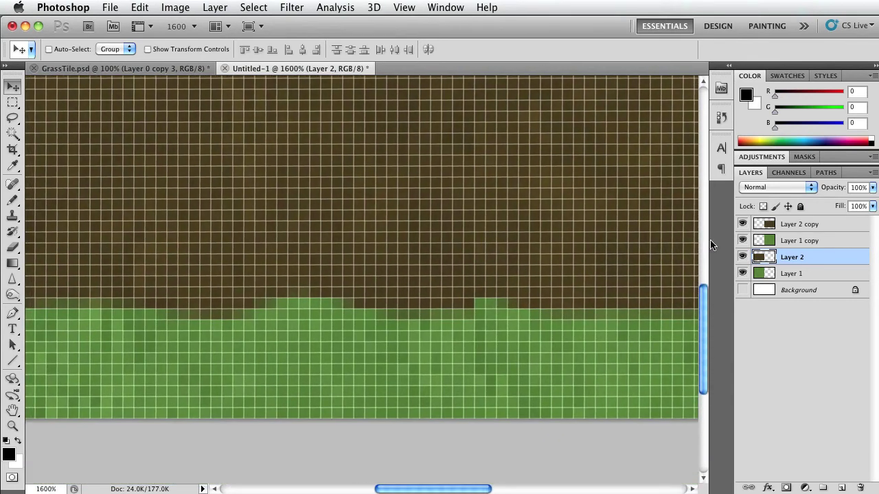
pyautogui.press('e')
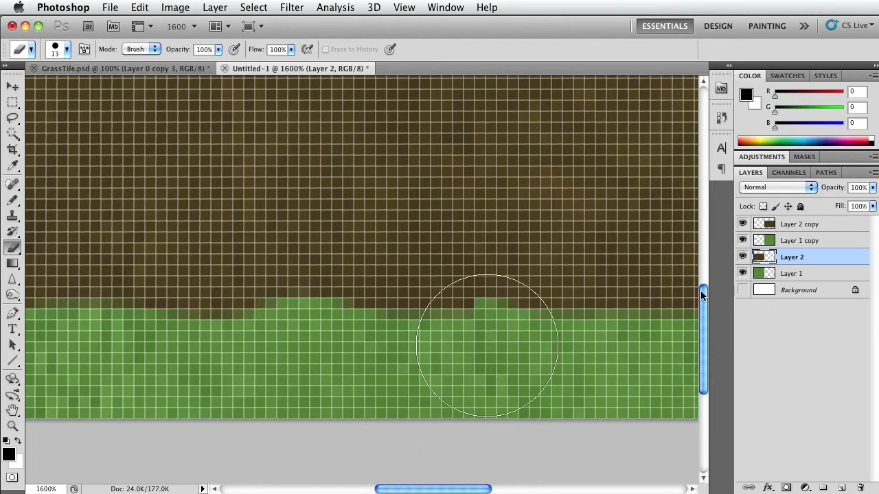
pyautogui.press('[')
pyautogui.press('[')
pyautogui.press('[')
pyautogui.press('[')
pyautogui.press('[')
pyautogui.press('[')
pyautogui.press('[')
pyautogui.press('[')
pyautogui.press('[')
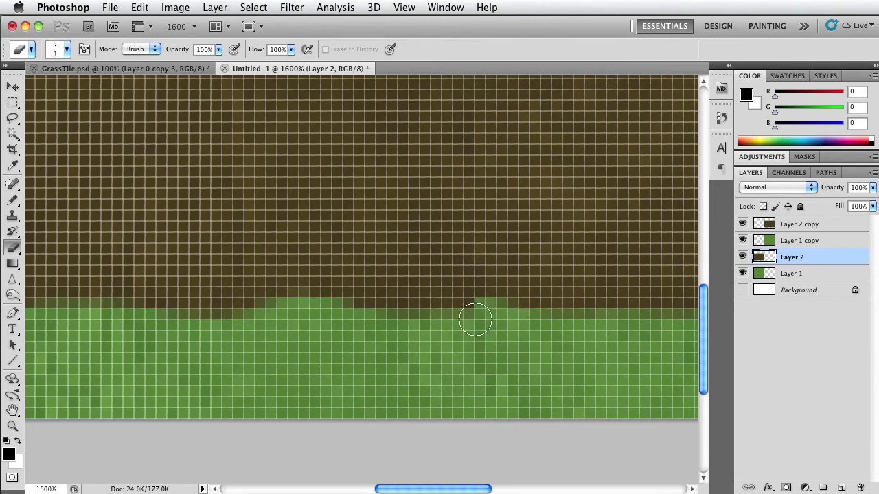
pyautogui.click(474, 311)
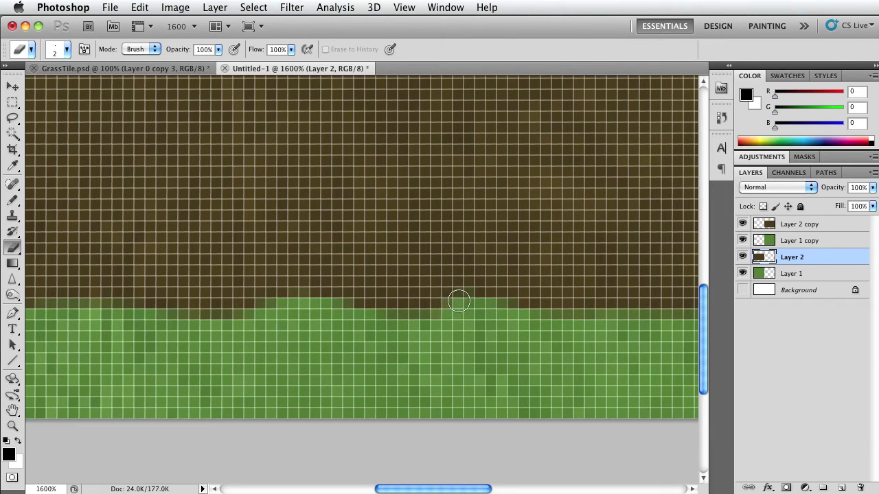
# - Zoom out to preview the whole tiled strip and its seam
pyautogui.press('super+minus')
pyautogui.press('super+minus')
pyautogui.press('super+minus')
pyautogui.press('super+minus')
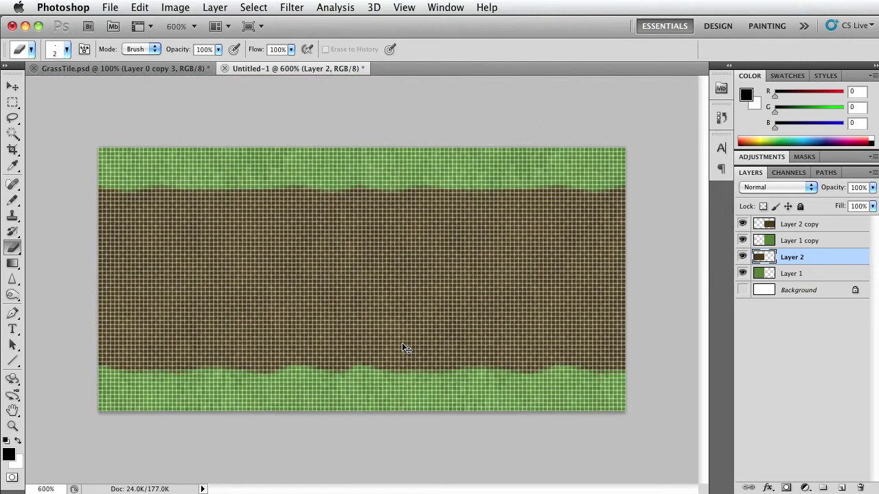
pyautogui.press('super+minus')
pyautogui.press('super+minus')
pyautogui.press('super+minus')
pyautogui.press('super+minus')
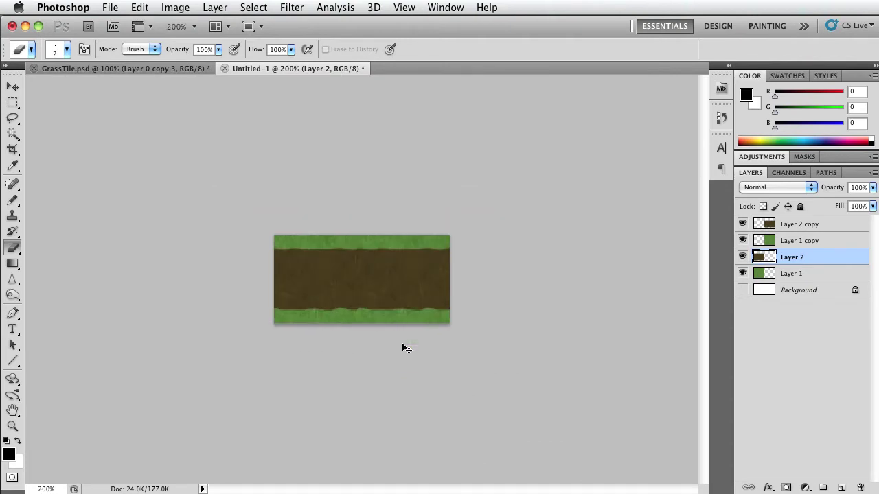
pyautogui.press('super+minus')
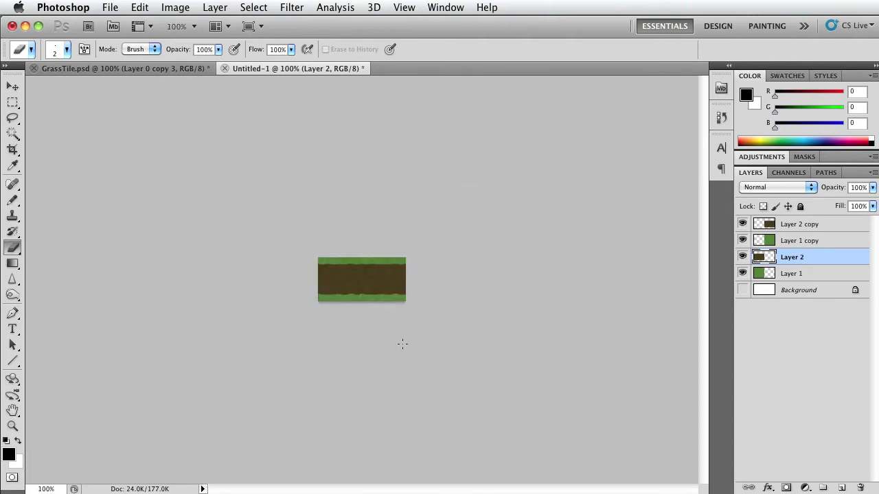
pyautogui.press('super+plus')
pyautogui.press('super+plus')
pyautogui.press('super+plus')
pyautogui.press('super+plus')
pyautogui.press('super+plus')
pyautogui.press('super+plus')
pyautogui.press('super+plus')
pyautogui.press('super+plus')
pyautogui.press('super+plus')
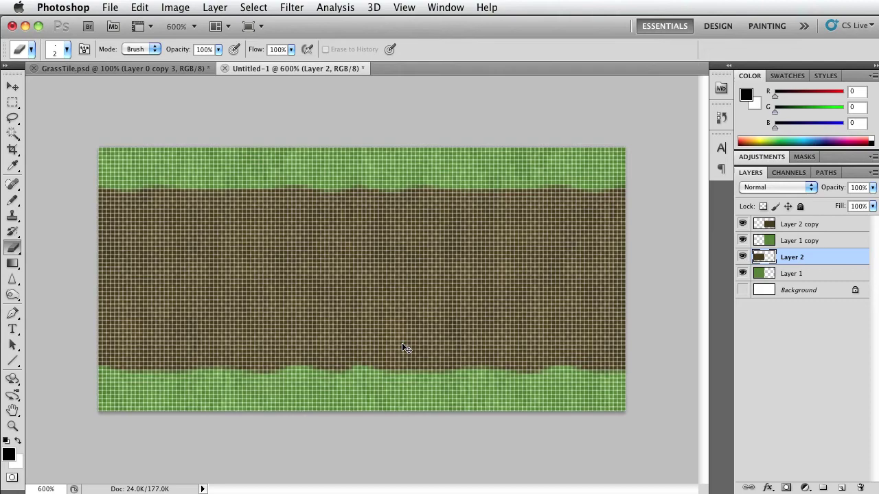
pyautogui.press('super+minus')
pyautogui.press('super+minus')
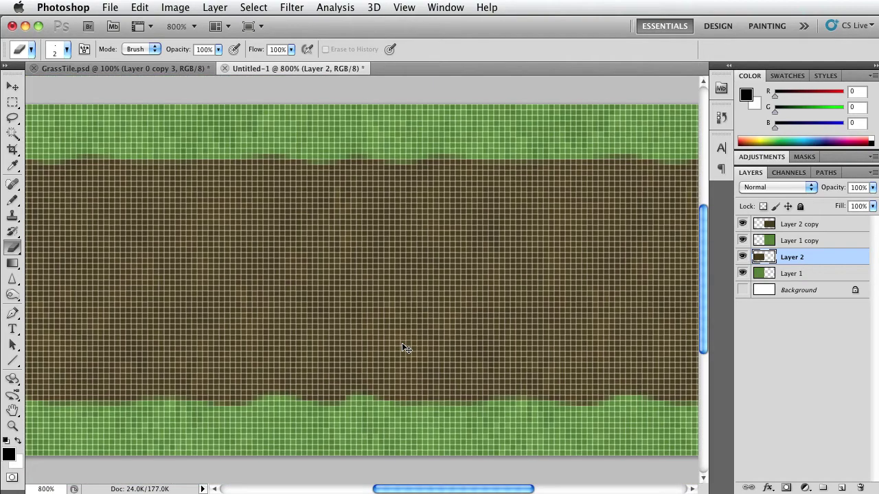
pyautogui.press('super+minus')
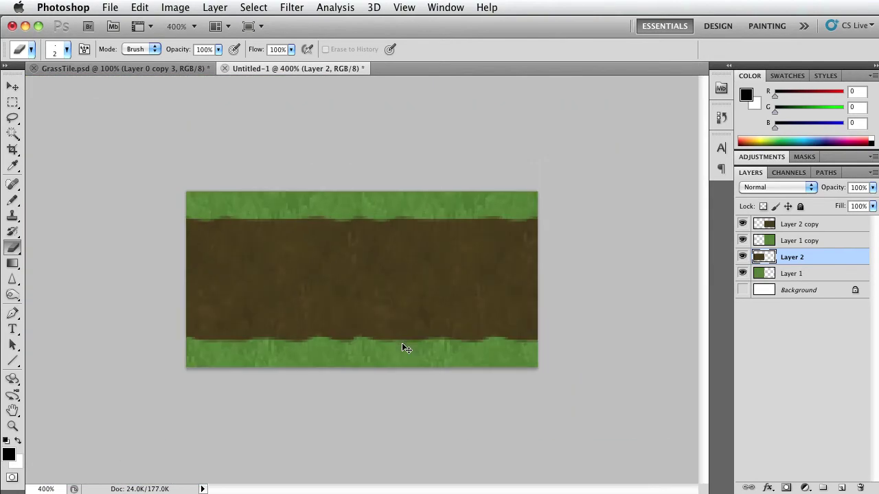
# - Replace the old copies with fresh duplicates of Layers 1 and 2 in the right half
pyautogui.click(802, 241)
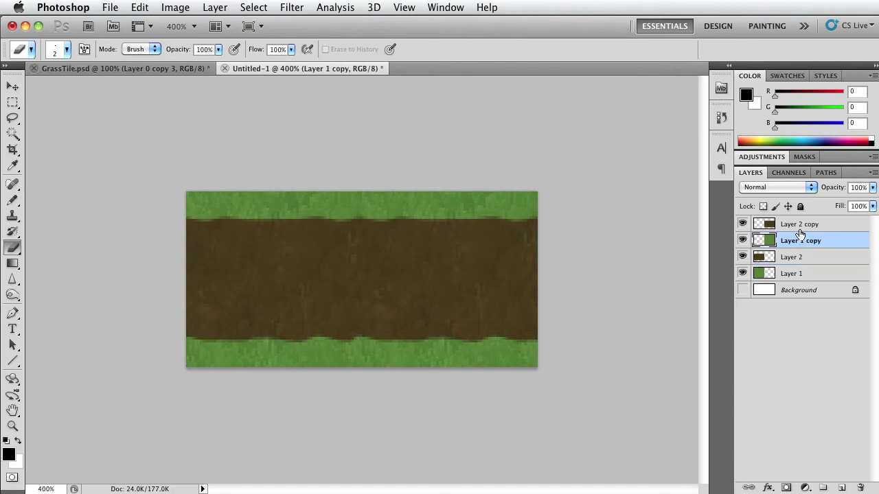
pyautogui.keyDown('shift'); pyautogui.click(807, 225); pyautogui.keyUp('shift')
pyautogui.moveTo(807, 226); pyautogui.dragTo(861, 487)
pyautogui.keyDown('shift'); pyautogui.click(782, 240); pyautogui.keyUp('shift')
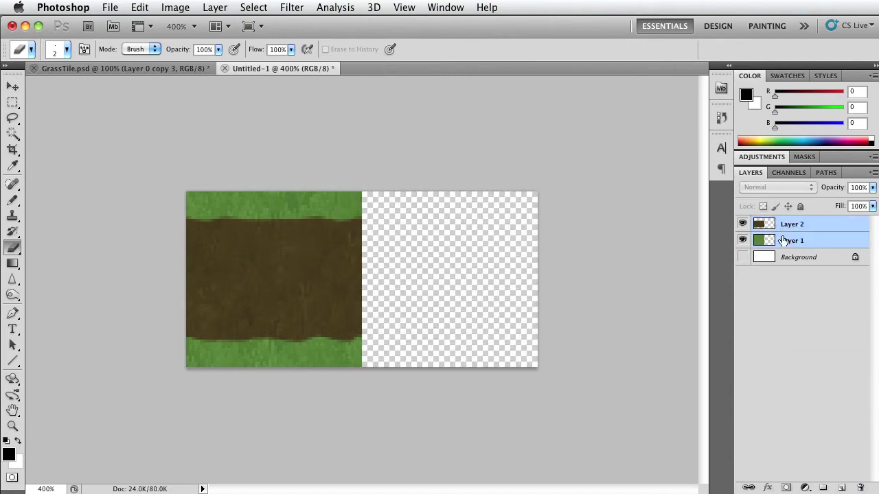
pyautogui.moveTo(783, 240); pyautogui.dragTo(842, 486)
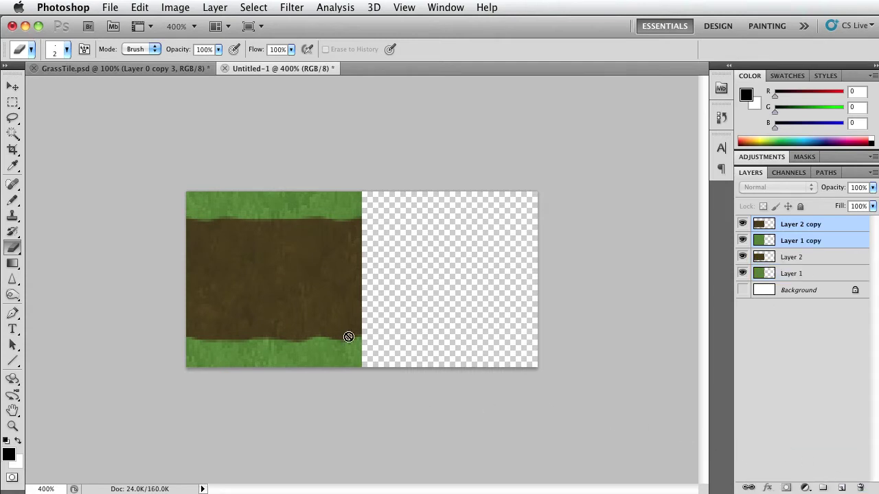
pyautogui.press('v')
pyautogui.moveTo(302, 286)
pyautogui.mouseDown()
pyautogui.moveTo(461, 279)
pyautogui.moveTo(446, 278)
pyautogui.mouseUp()
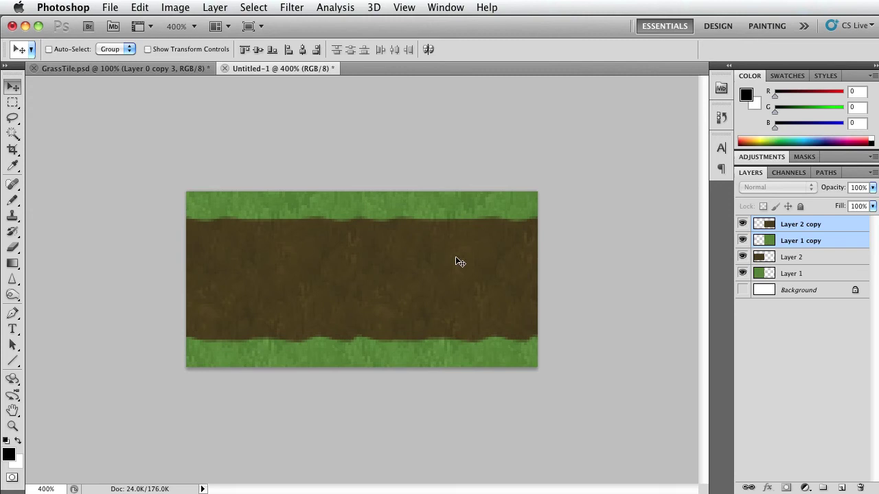
pyautogui.press('Right')
pyautogui.press('Left')
# - Check the join at actual size and magnified, then delete the copy layers
pyautogui.press('super+1')
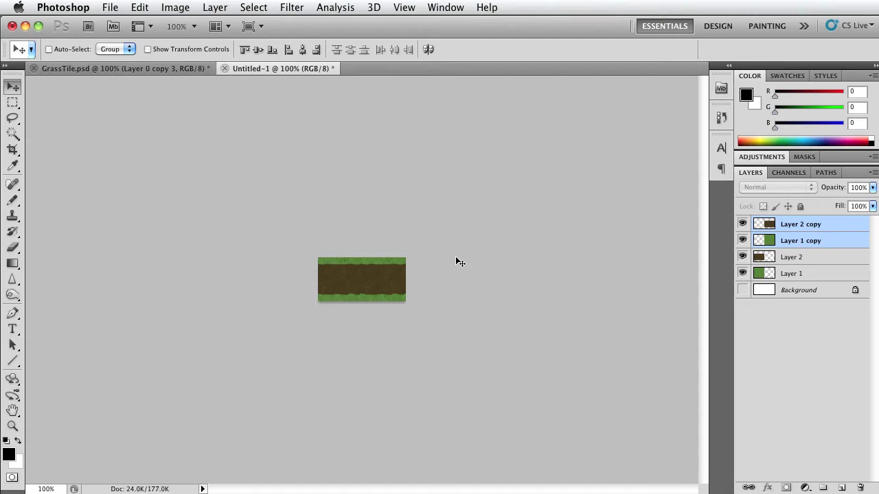
pyautogui.press('super+equal')
pyautogui.press('super+equal')
pyautogui.press('super+equal')
pyautogui.press('super+equal')
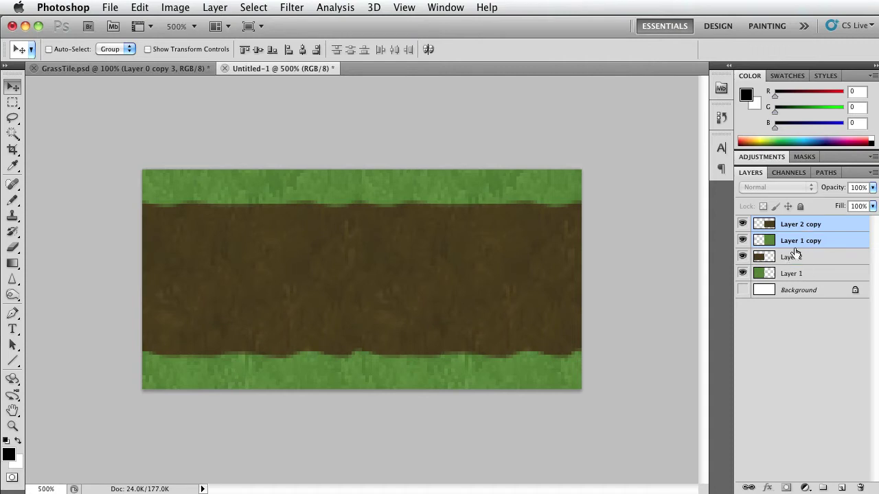
pyautogui.moveTo(801, 228); pyautogui.dragTo(861, 487)
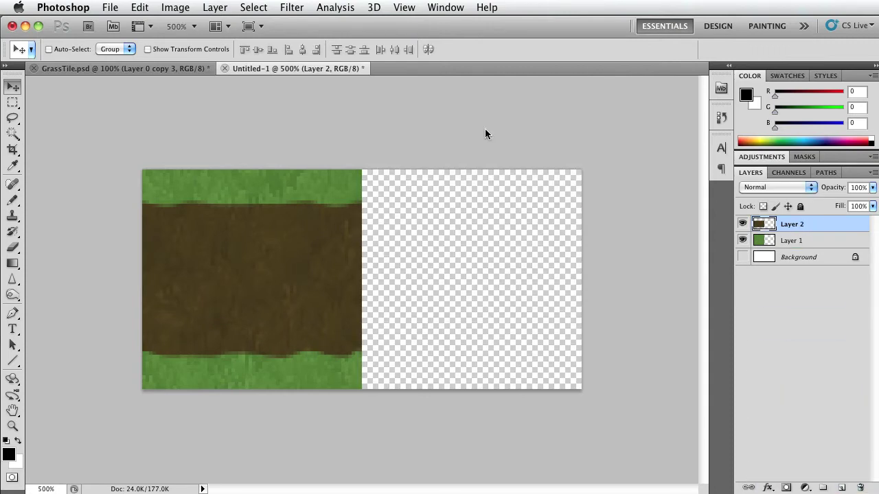
# - Trim transparent pixels from all sides, leaving the single 64 × 64 tile
pyautogui.click(175, 7)
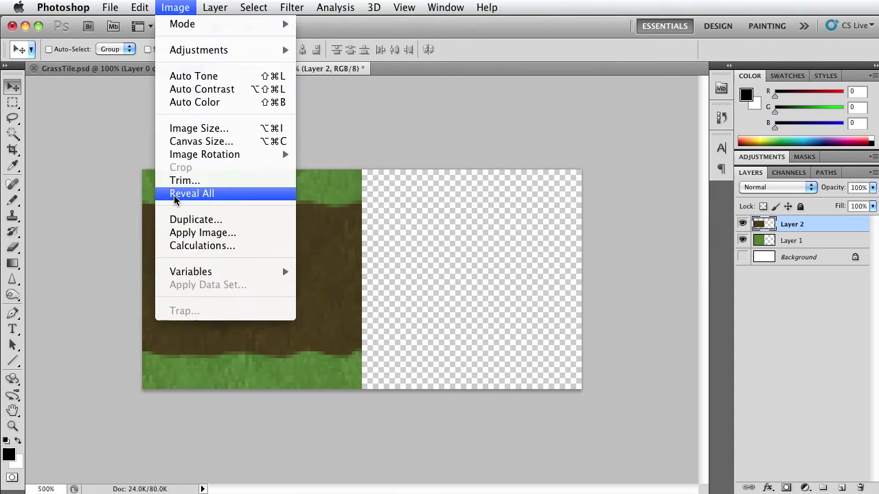
pyautogui.click(182, 180)
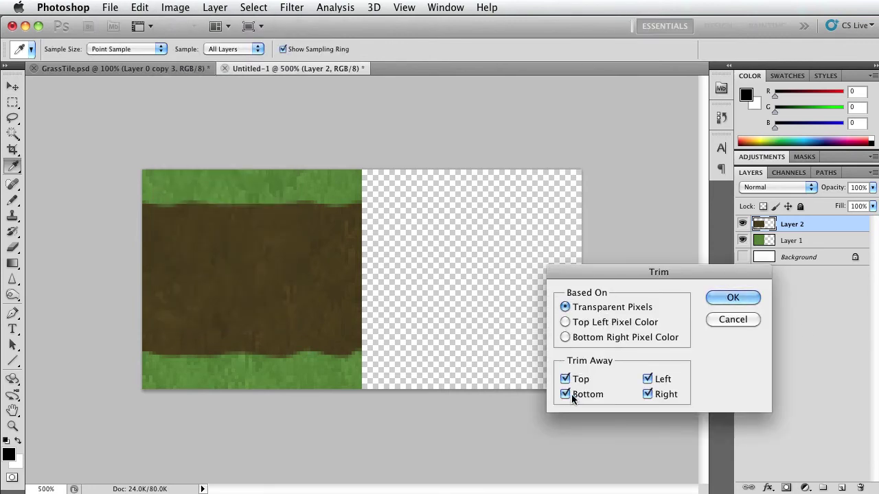
pyautogui.click(732, 298)
pyautogui.press('v')
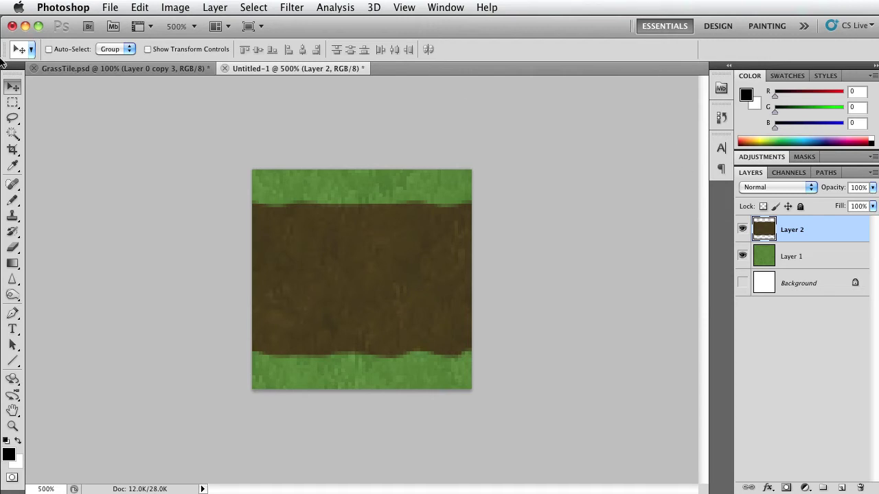
pyautogui.click(74, 69)
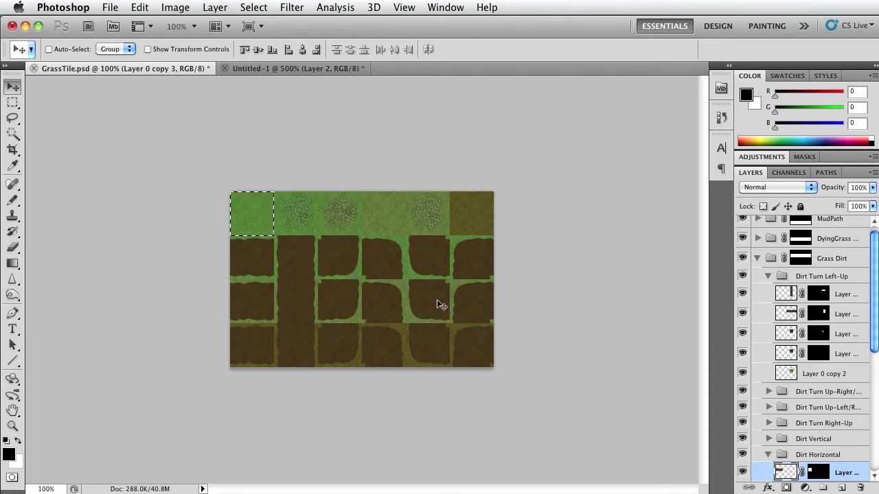
pyautogui.click(289, 69)
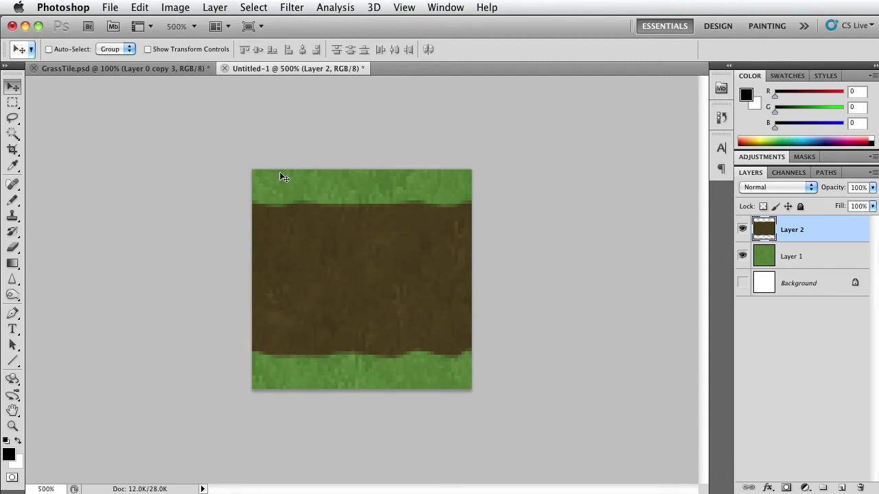
# - Copy the right half of the dirt band onto a new Layer 3
pyautogui.press('m')
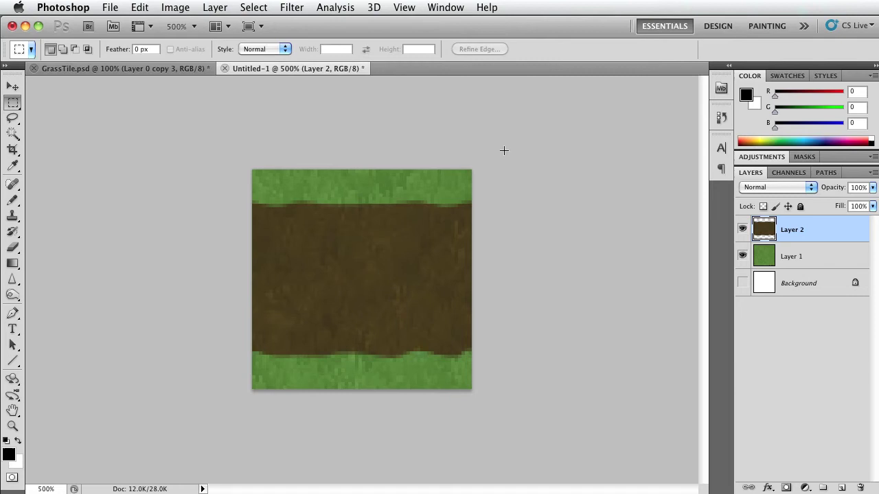
pyautogui.moveTo(387, 378); pyautogui.dragTo(366, 449)
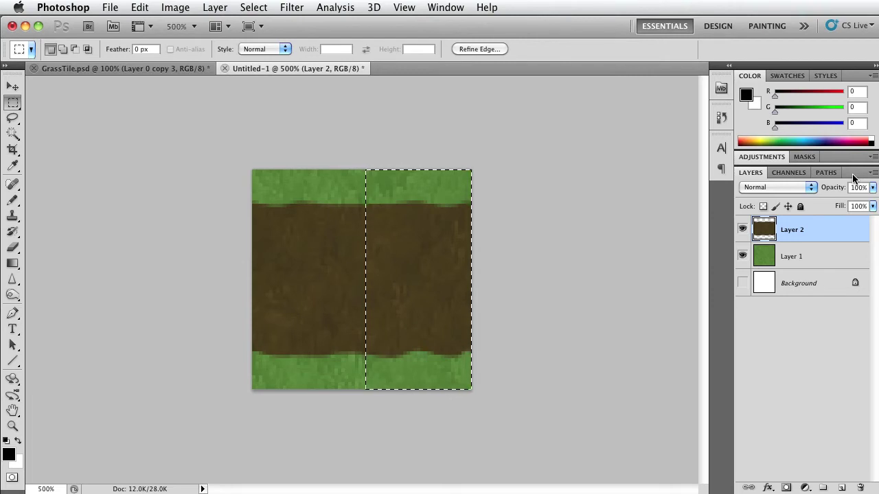
pyautogui.press('super+j')
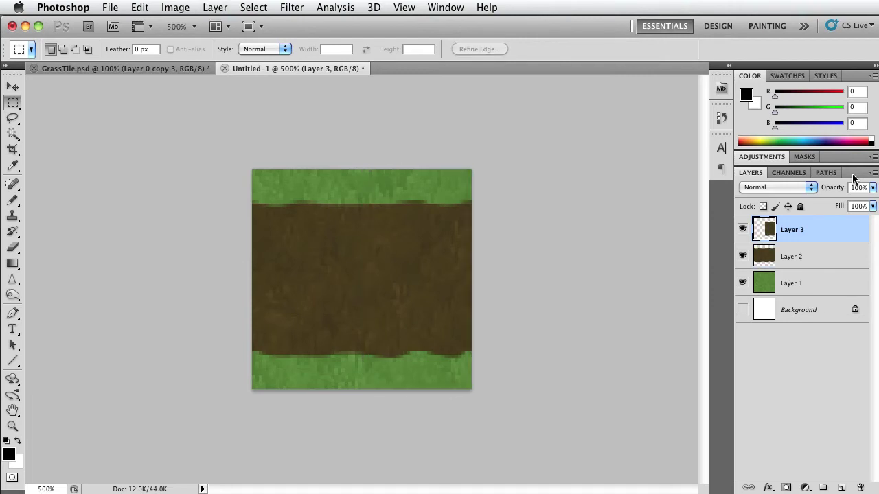
# - Select the full-height right half in Quick Mask, cut it from Layer 2, and deselect
pyautogui.keyDown('super'); pyautogui.click(769, 228); pyautogui.keyUp('super')
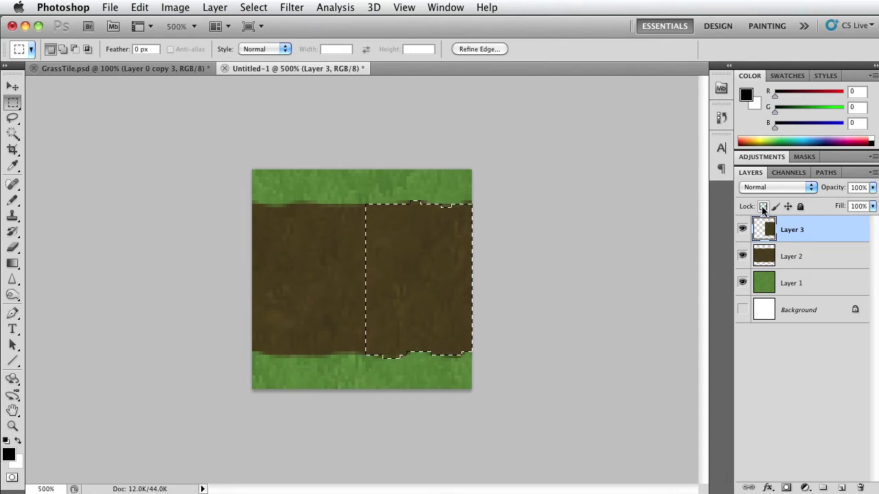
pyautogui.press('q')
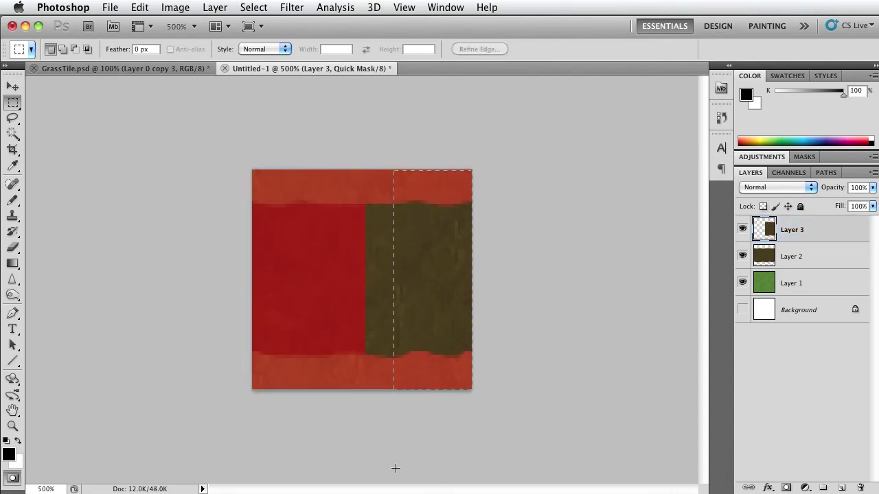
pyautogui.moveTo(395, 469); pyautogui.dragTo(368, 489)
pyautogui.press('BackSpace')
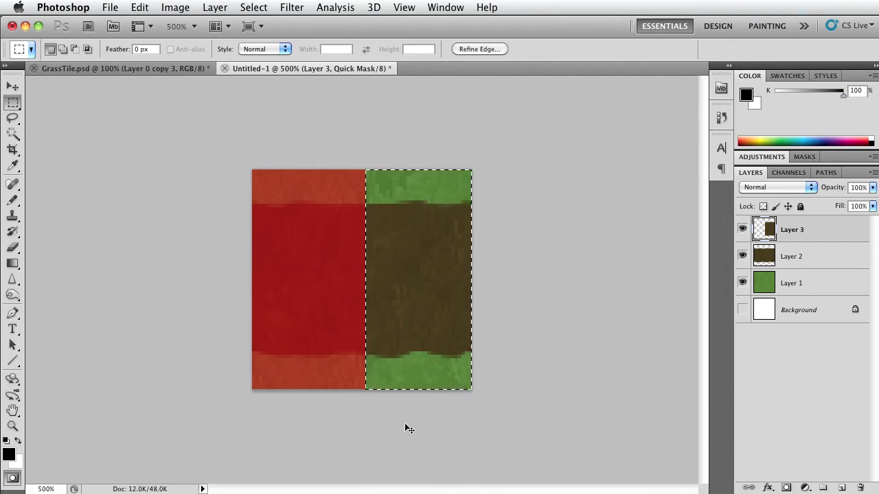
pyautogui.press('q')
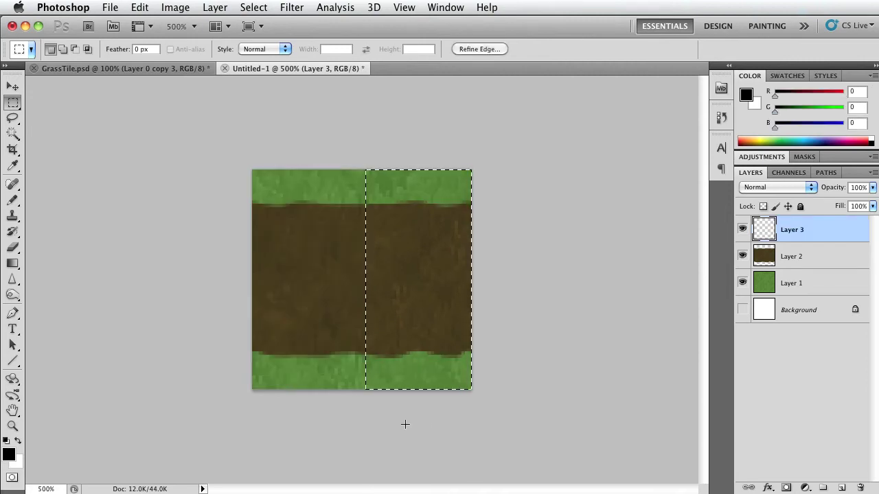
pyautogui.press('super+x')
pyautogui.press('Return')
pyautogui.click(764, 256)
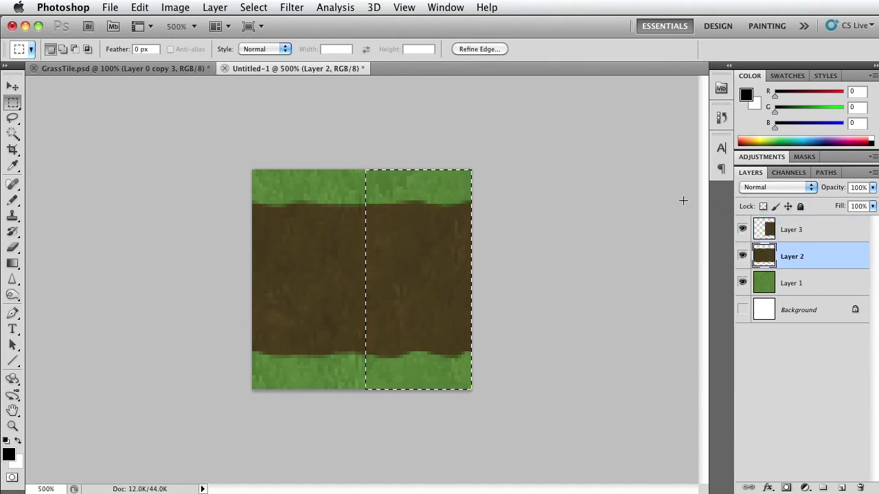
pyautogui.press('super+x')
pyautogui.press('super+d')
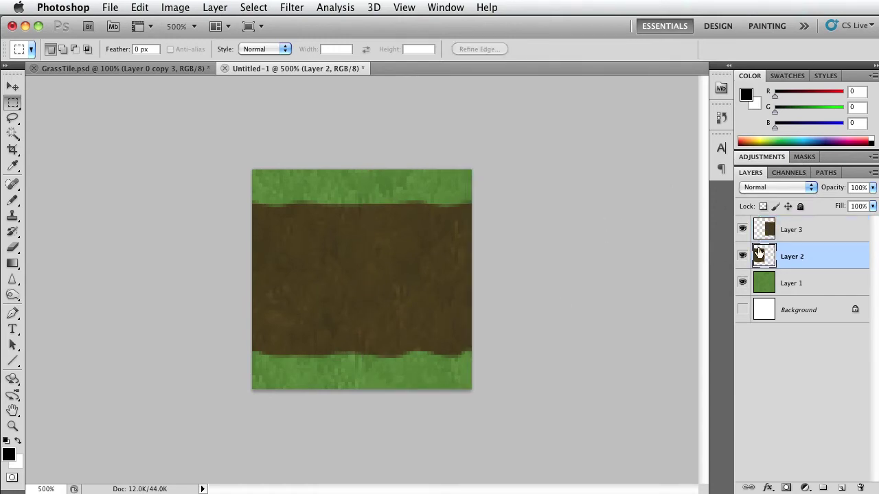
# - Toggle Layer 3 and Layer 2 visibility to check their halves, leaving Layer 3 active
pyautogui.click(742, 229)
pyautogui.click(742, 229)
pyautogui.click(743, 256)
pyautogui.click(742, 256)
pyautogui.click(773, 229)
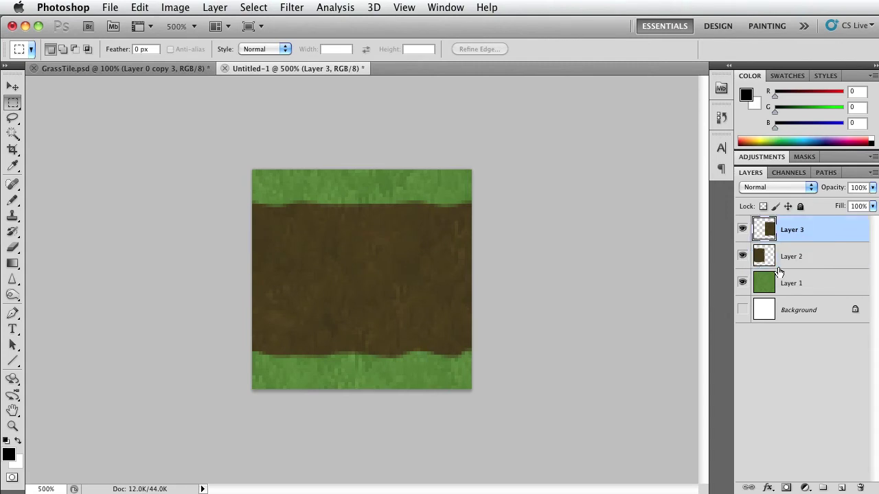
pyautogui.click(776, 257)
pyautogui.click(768, 231)
# - Rotate Layer 3's dirt piece -90° and move it up to the tile's top edge
pyautogui.press('super+t')
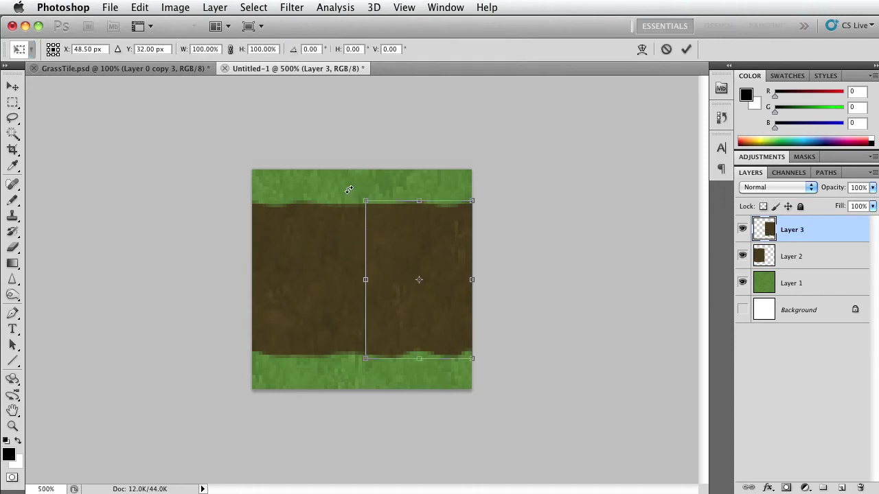
pyautogui.moveTo(349, 190); pyautogui.dragTo(305, 362)
pyautogui.moveTo(377, 282); pyautogui.dragTo(326, 223)
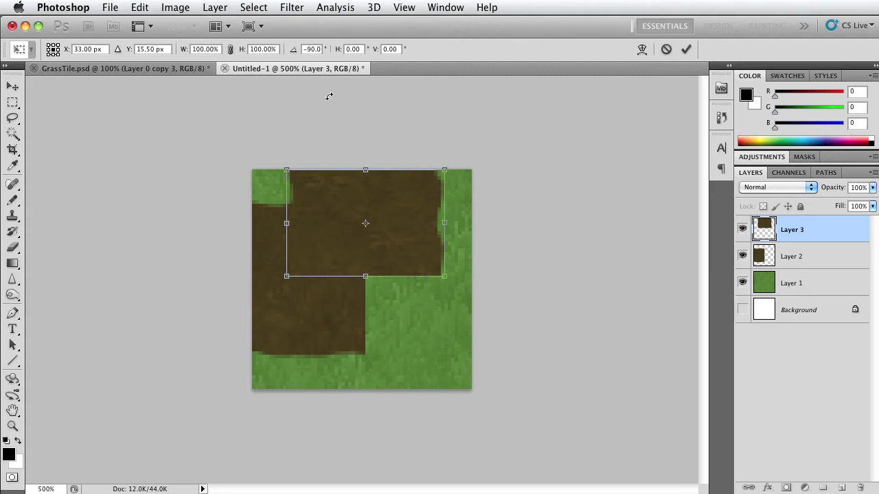
pyautogui.click(686, 49)
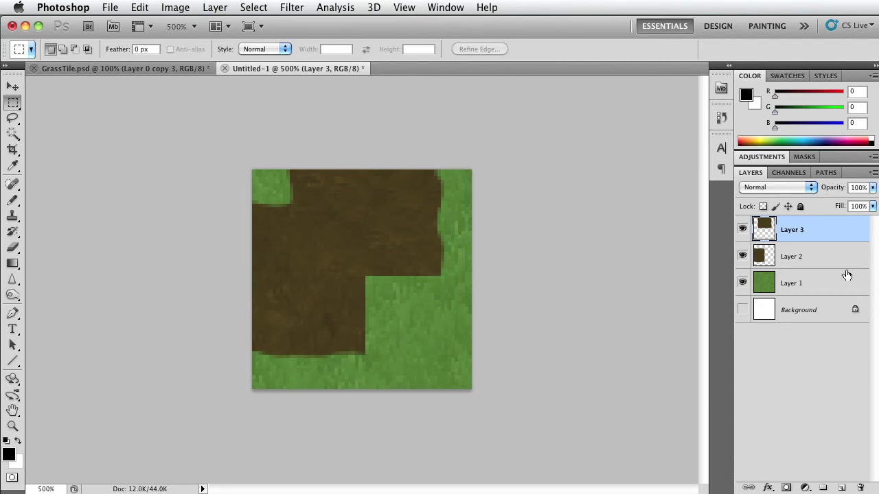
# - Copy Layer 1's lower-right grass onto new Layer 5 and place it just above Layer 1
pyautogui.press('super+shift+alt+n')
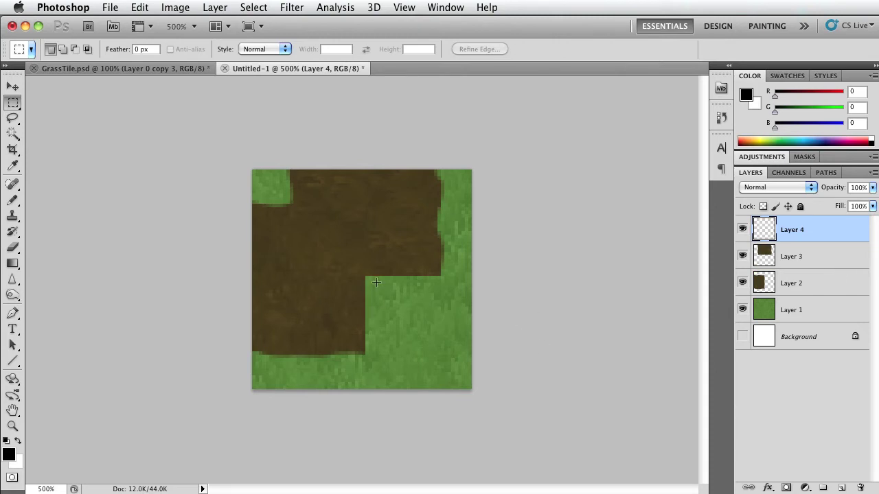
pyautogui.click(764, 312)
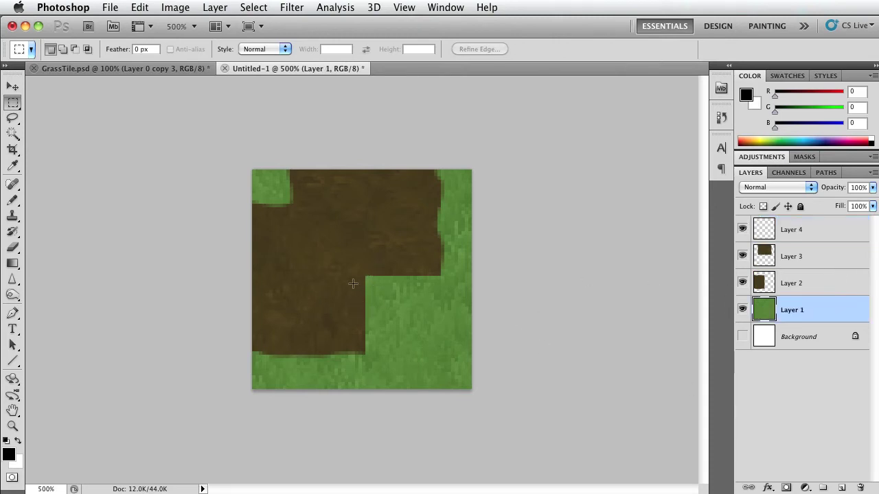
pyautogui.moveTo(425, 315); pyautogui.dragTo(458, 373)
pyautogui.press('super+j')
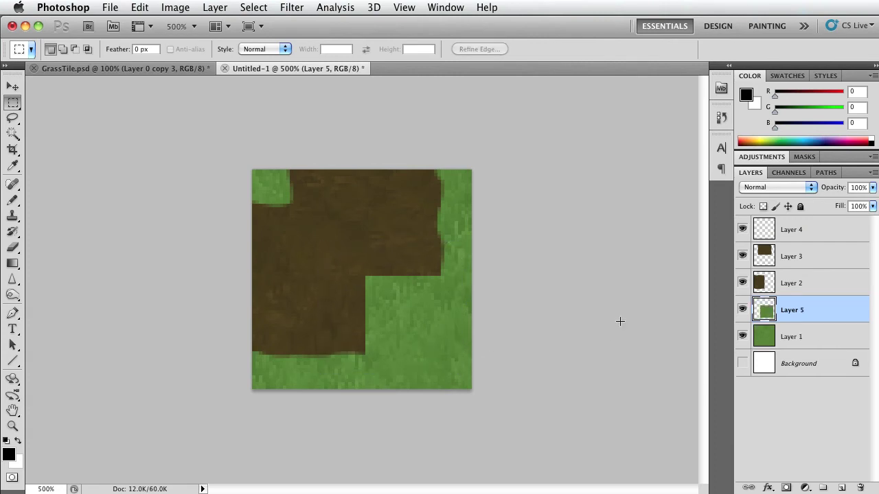
pyautogui.press('v')
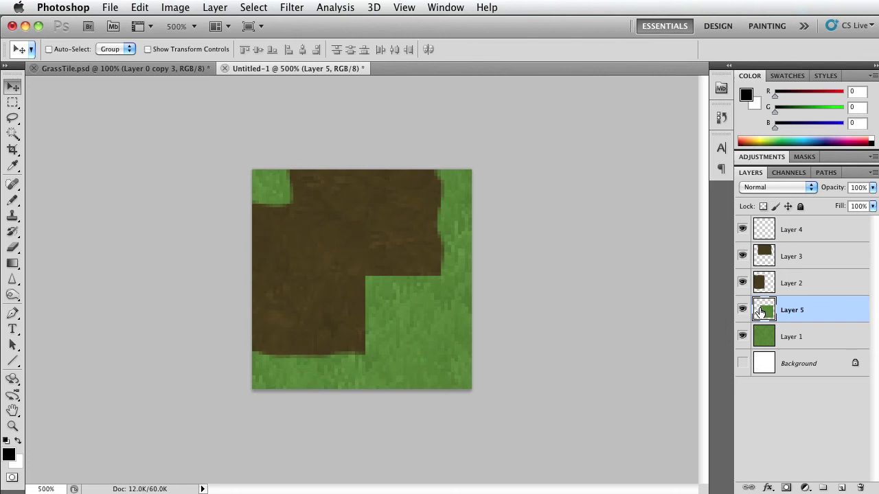
pyautogui.moveTo(763, 312); pyautogui.dragTo(860, 486)
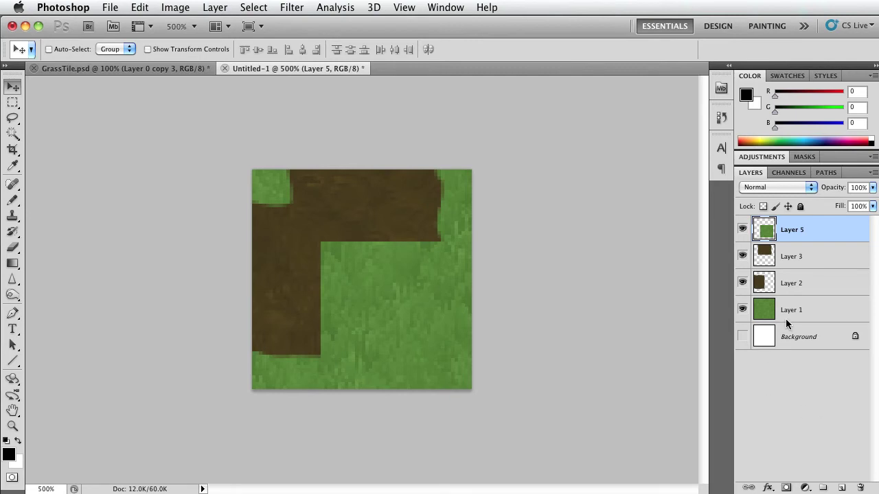
pyautogui.moveTo(765, 226); pyautogui.dragTo(777, 289)
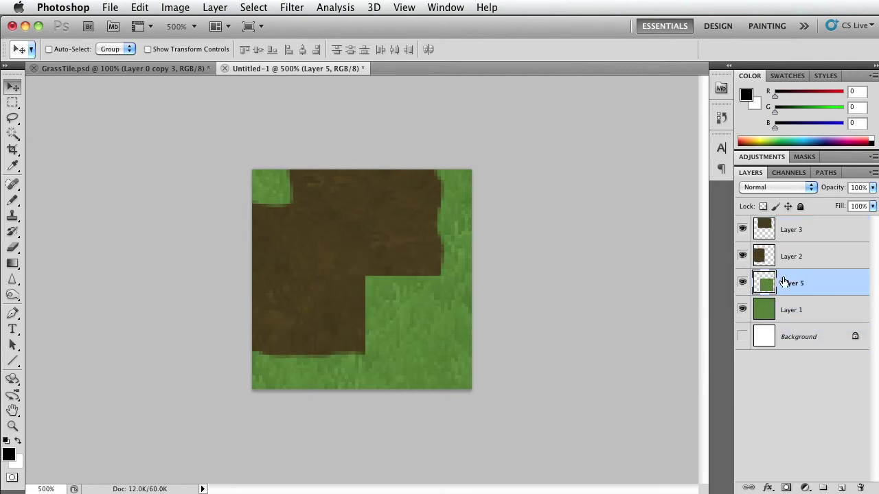
# - Colorize Layer 5's grass copy to Hue 44, Saturation 53, Lightness -48
pyautogui.press('super+u')
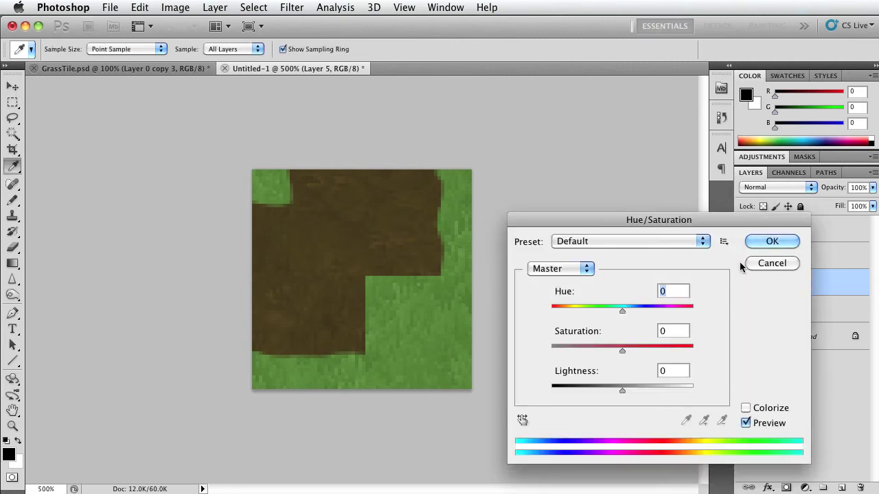
pyautogui.click(747, 408)
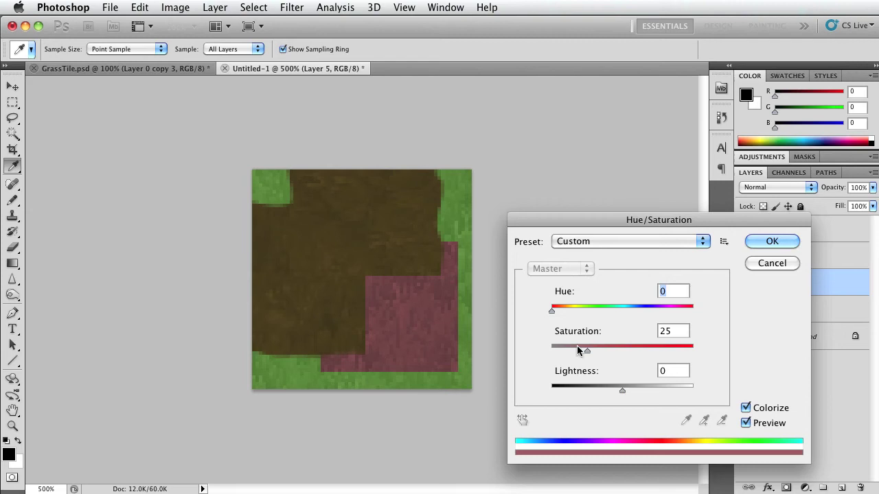
pyautogui.moveTo(552, 313); pyautogui.dragTo(572, 310)
pyautogui.moveTo(587, 351); pyautogui.dragTo(624, 351)
pyautogui.moveTo(621, 392); pyautogui.dragTo(586, 389)
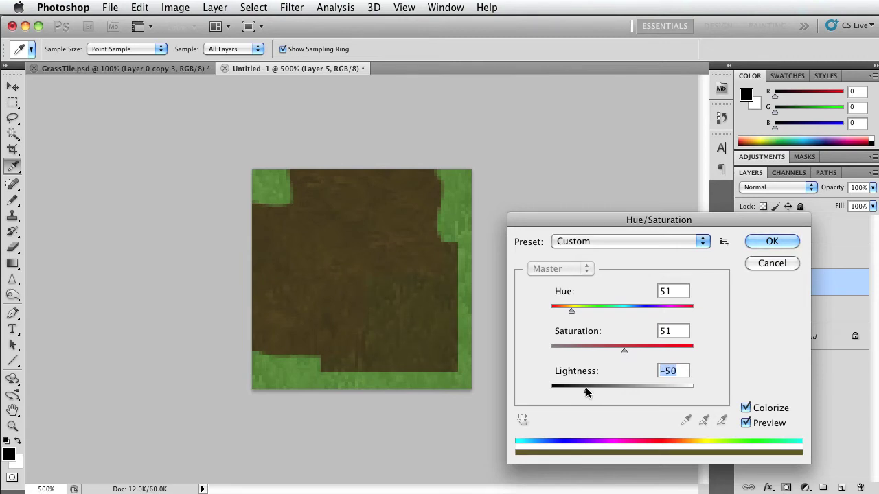
pyautogui.moveTo(624, 348); pyautogui.dragTo(621, 349)
pyautogui.moveTo(570, 310); pyautogui.dragTo(569, 309)
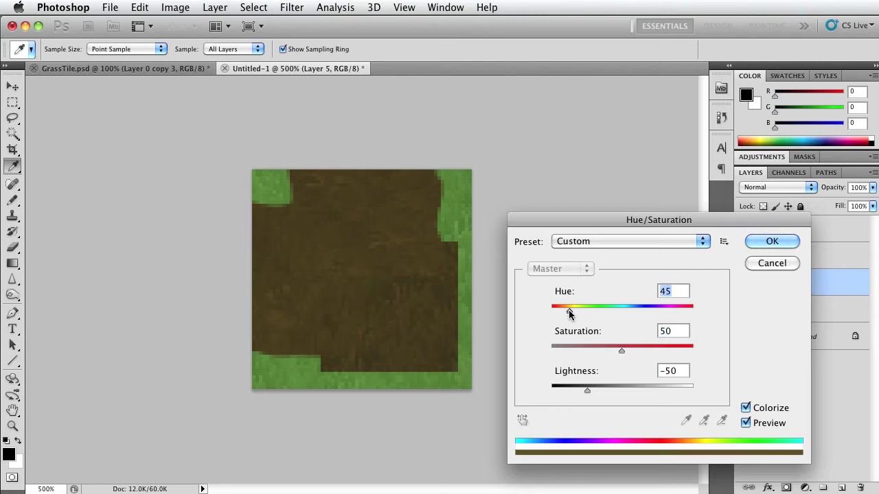
pyautogui.moveTo(587, 391); pyautogui.dragTo(589, 390)
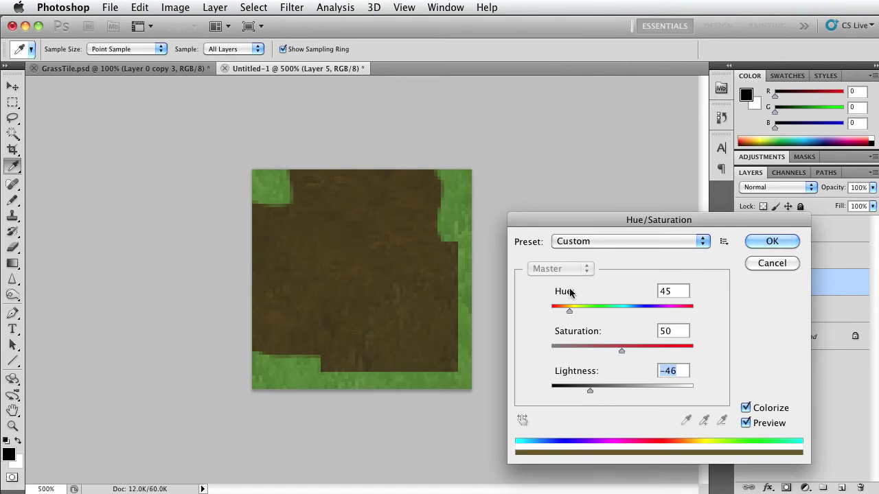
pyautogui.moveTo(570, 308); pyautogui.dragTo(567, 308)
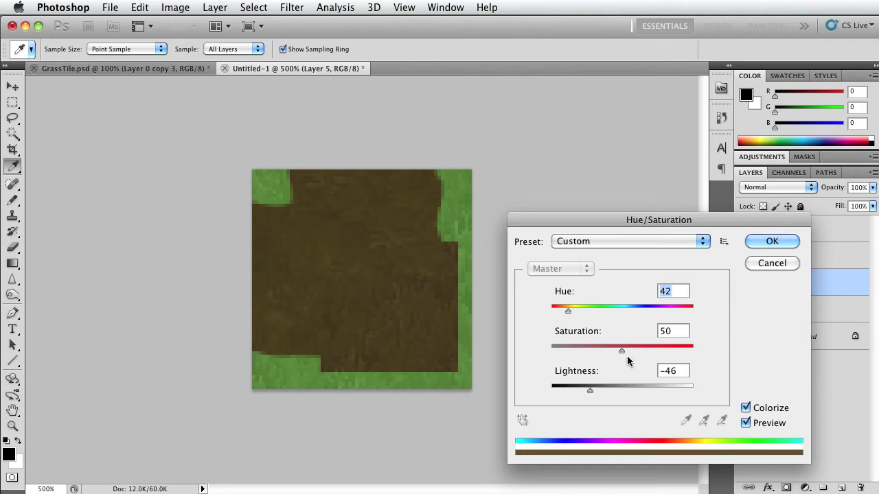
pyautogui.moveTo(622, 351); pyautogui.dragTo(626, 352)
pyautogui.moveTo(568, 308); pyautogui.dragTo(567, 309)
pyautogui.moveTo(589, 390); pyautogui.dragTo(588, 390)
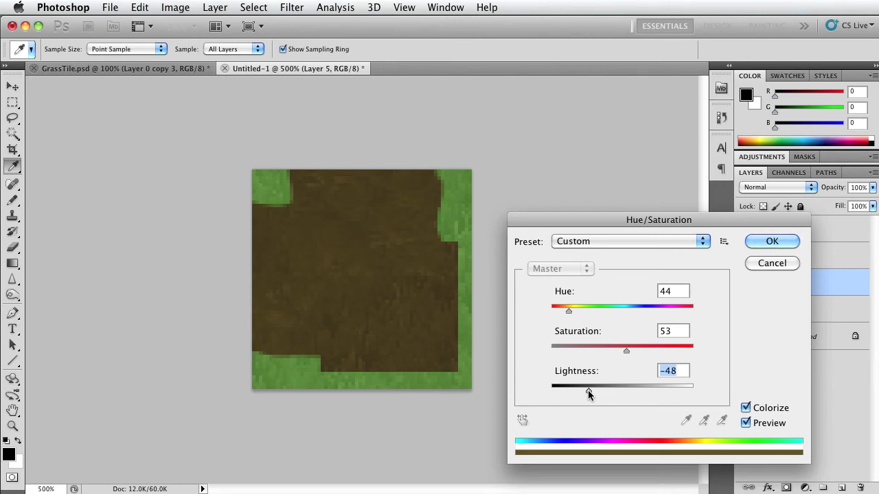
pyautogui.click(772, 241)
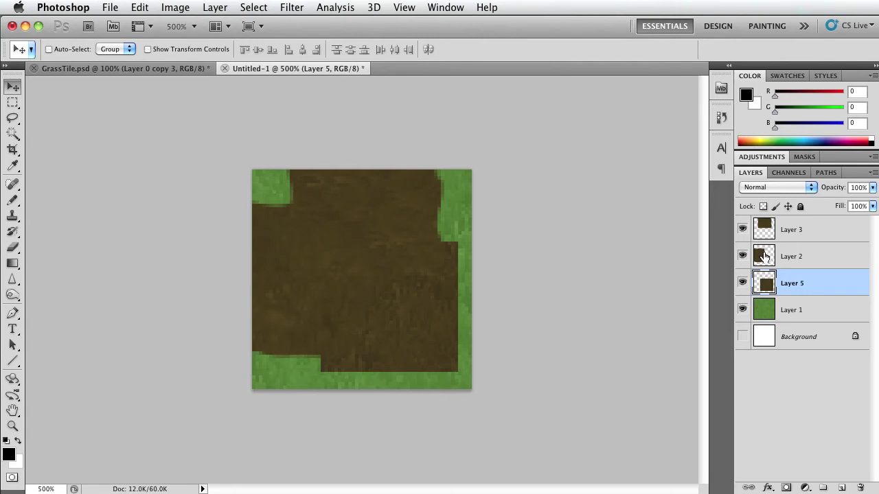
# - Add horizontal guides at 10px and 54px
pyautogui.click(404, 9)
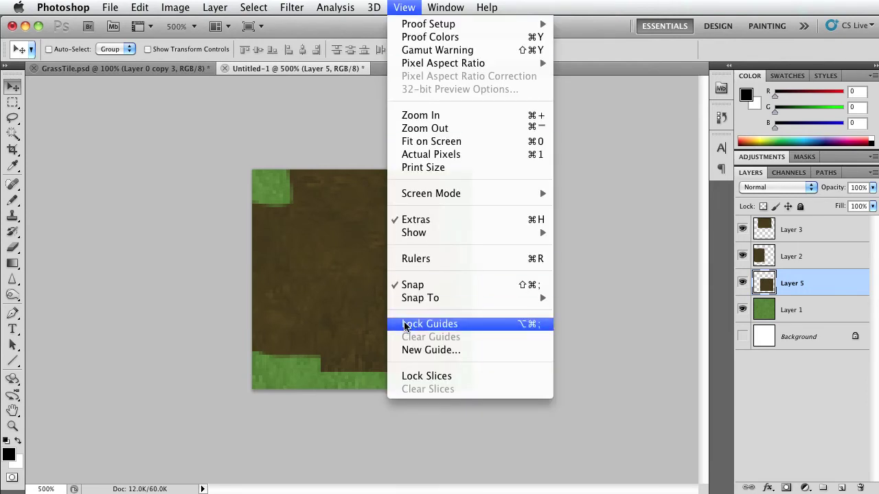
pyautogui.click(431, 350)
pyautogui.click(601, 336)
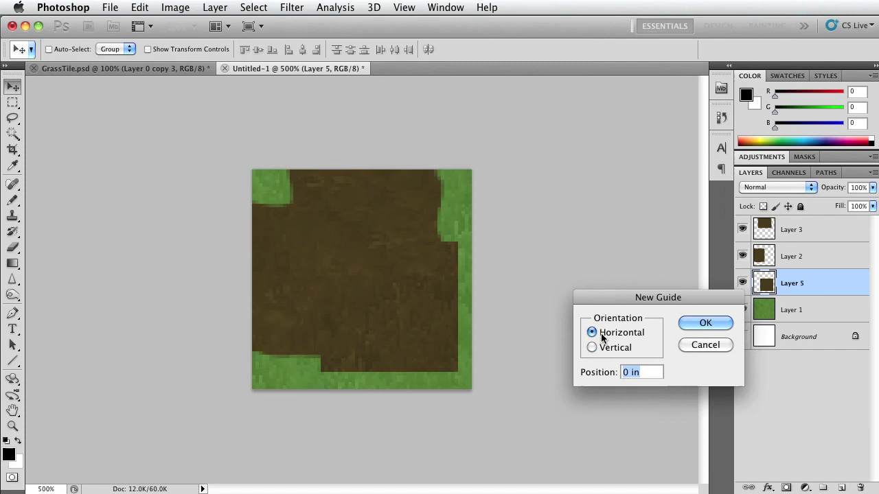
pyautogui.write('10px')
pyautogui.press('Return')
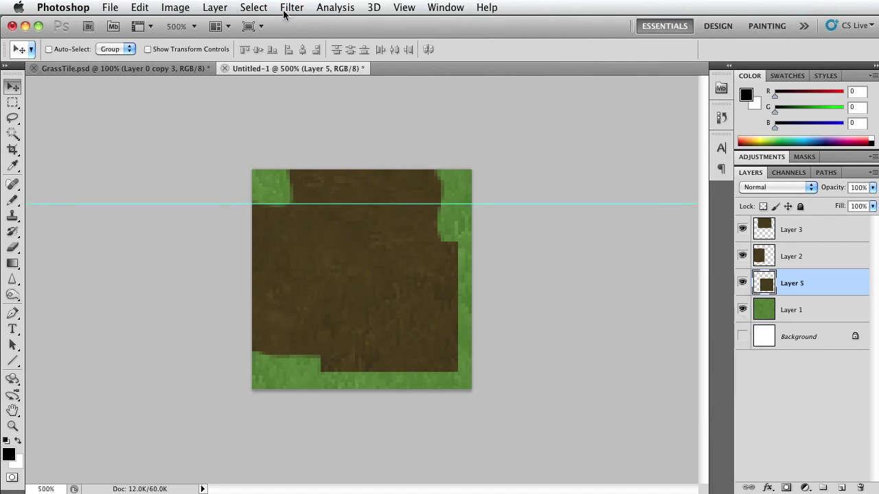
pyautogui.click(404, 7)
pyautogui.click(523, 351)
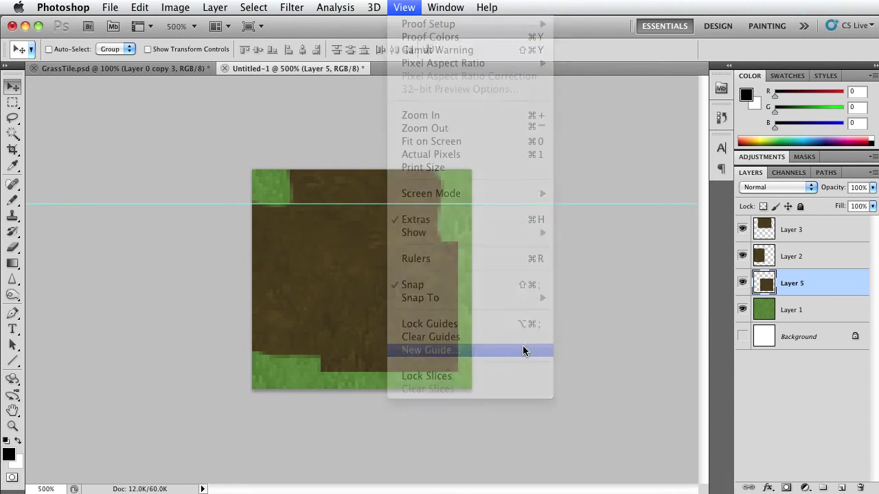
pyautogui.write('54')
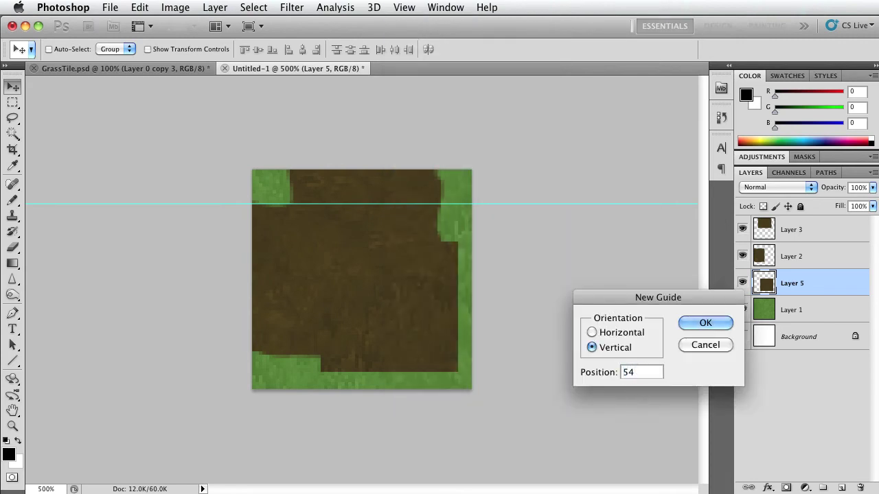
pyautogui.write('px')
pyautogui.click(591, 333)
pyautogui.click(705, 323)
# - Add vertical guides at 10px and 54px
pyautogui.click(292, 7)
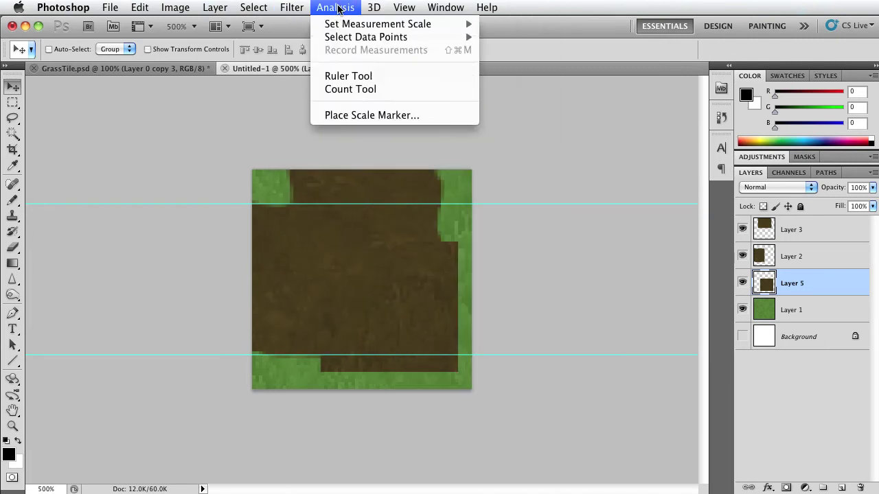
pyautogui.click(440, 350)
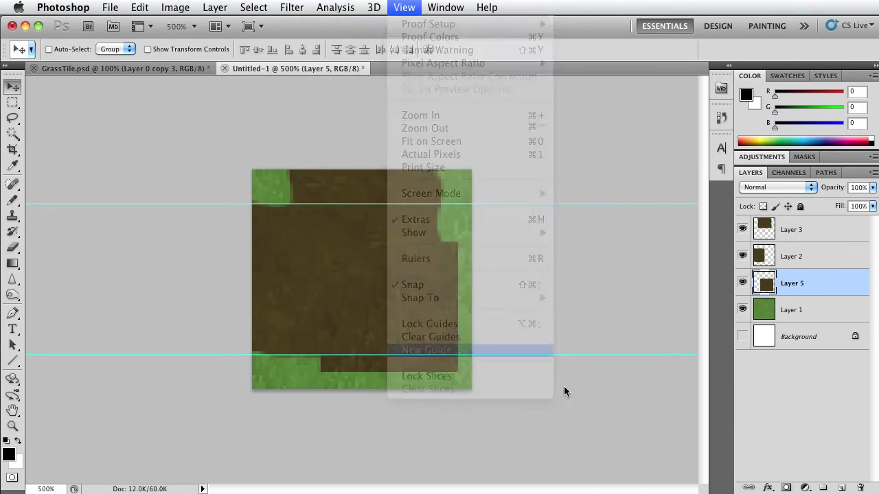
pyautogui.click(594, 346)
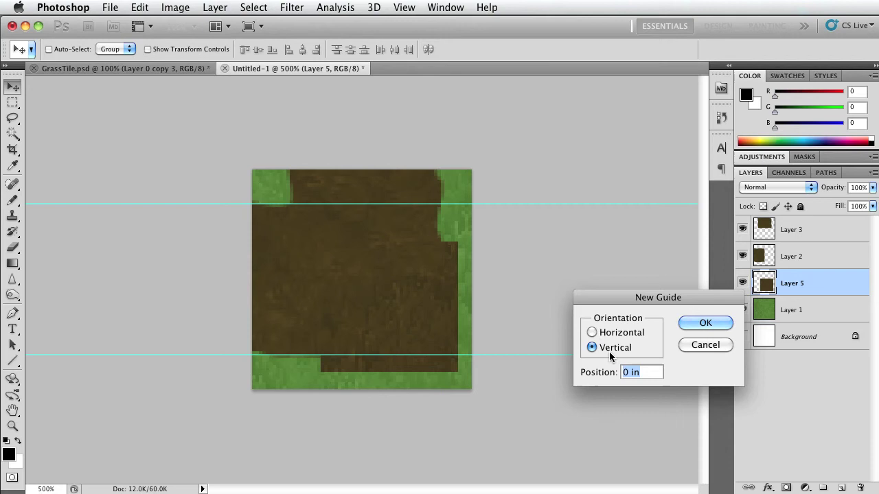
pyautogui.write('10px')
pyautogui.press('Return')
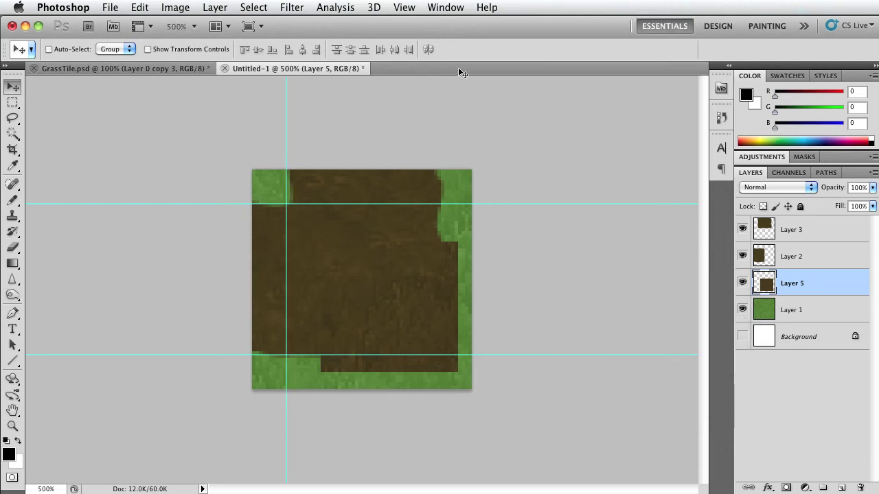
pyautogui.click(397, 8)
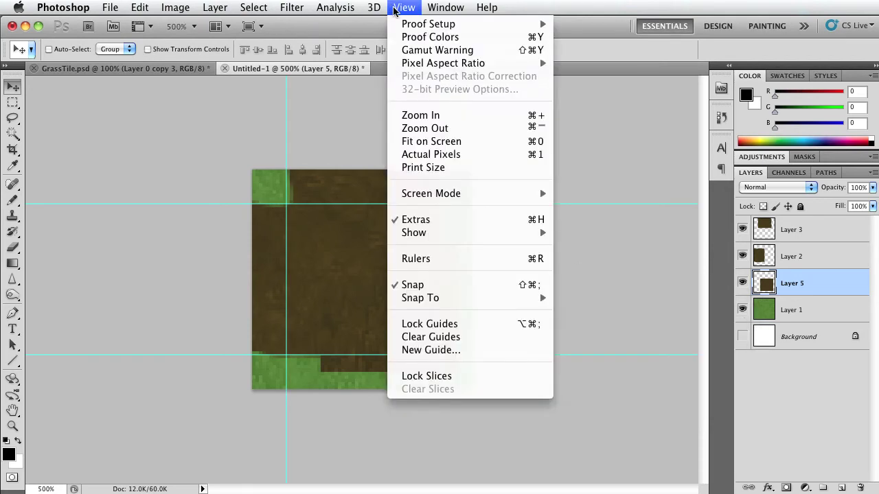
pyautogui.click(426, 349)
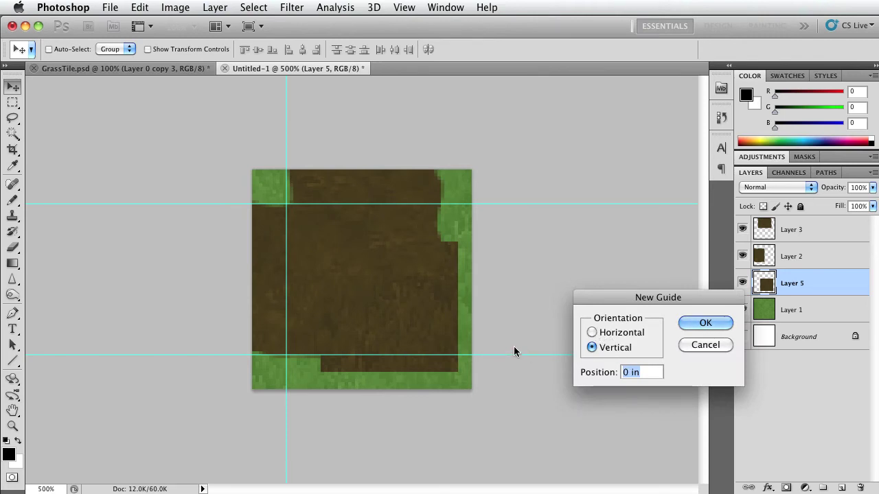
pyautogui.write('54px')
pyautogui.press('Return')
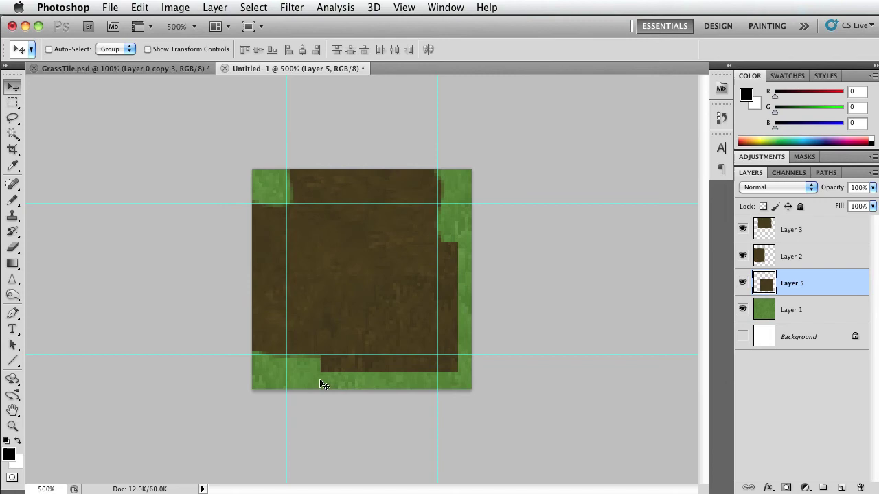
# - Set up the standard Pen tool in Paths mode at 500% zoom
pyautogui.press('super+equal')
pyautogui.press('super+equal')
pyautogui.press('super+equal')
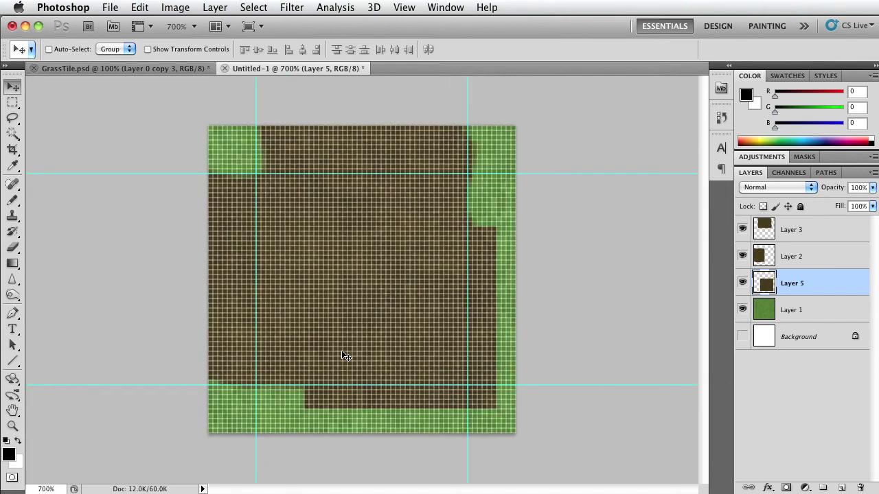
pyautogui.press('super+minus')
pyautogui.press('super+minus')
pyautogui.press('super+minus')
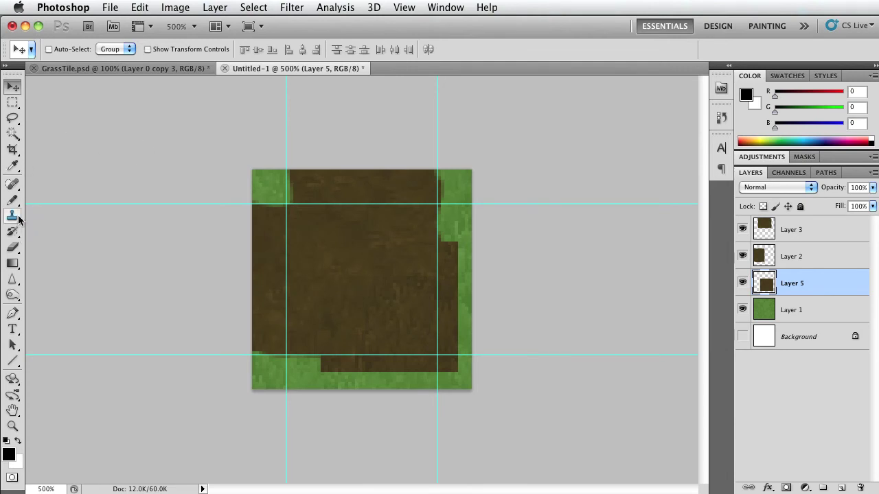
pyautogui.press('p')
pyautogui.click(10, 314)
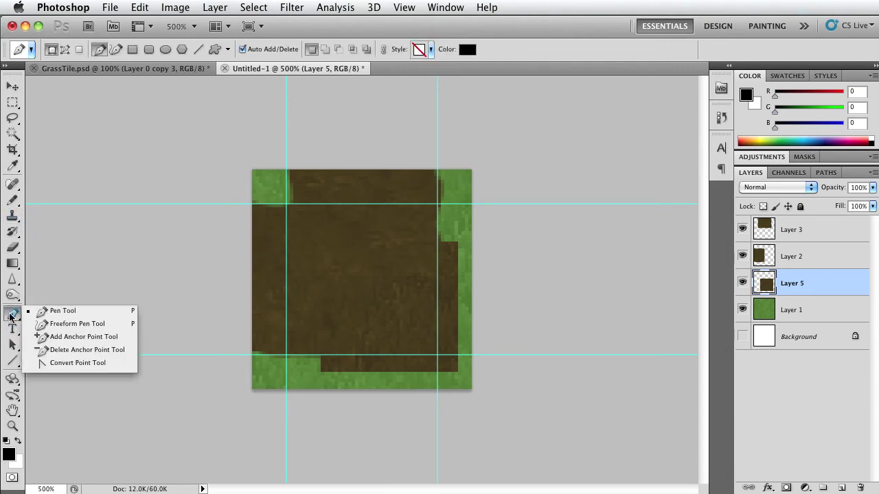
pyautogui.click(55, 311)
pyautogui.click(66, 50)
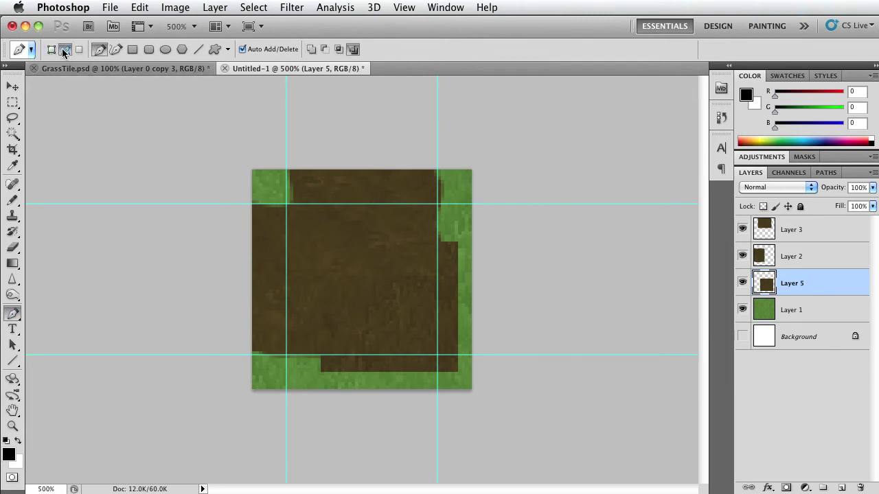
pyautogui.click(51, 49)
pyautogui.click(65, 49)
# - Toggle Layer 5 and Layer 2 visibility to compare their dirt patches
pyautogui.click(743, 283)
pyautogui.click(742, 283)
pyautogui.click(743, 283)
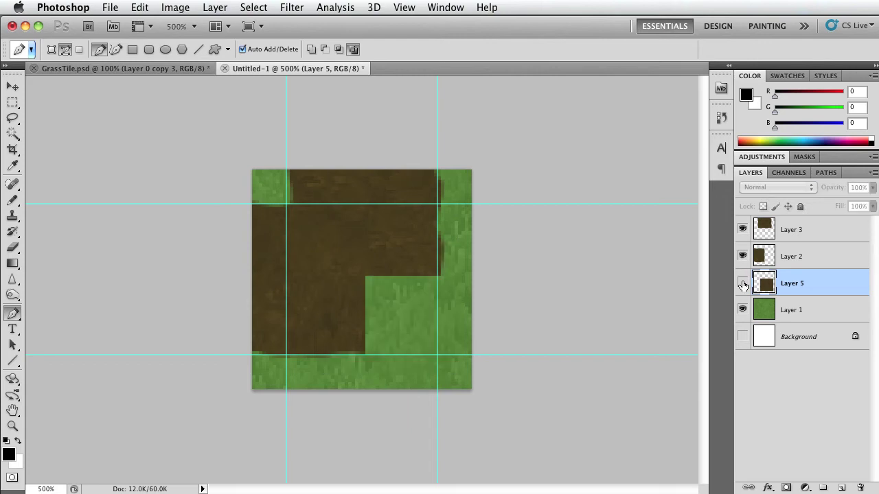
pyautogui.click(743, 283)
pyautogui.click(742, 283)
pyautogui.click(742, 283)
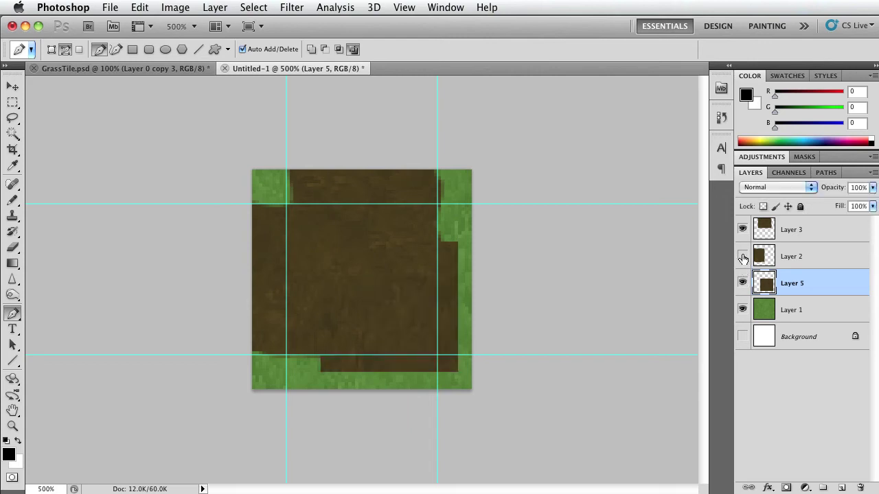
pyautogui.click(742, 256)
pyautogui.click(742, 257)
pyautogui.click(742, 256)
pyautogui.click(743, 256)
pyautogui.click(743, 256)
pyautogui.click(742, 256)
# - Draw a closed quarter-circle path with a curved side over Layer 5's patch
pyautogui.moveTo(438, 242); pyautogui.dragTo(447, 123)
pyautogui.click(437, 245)
pyautogui.click(320, 241)
pyautogui.click(319, 357)
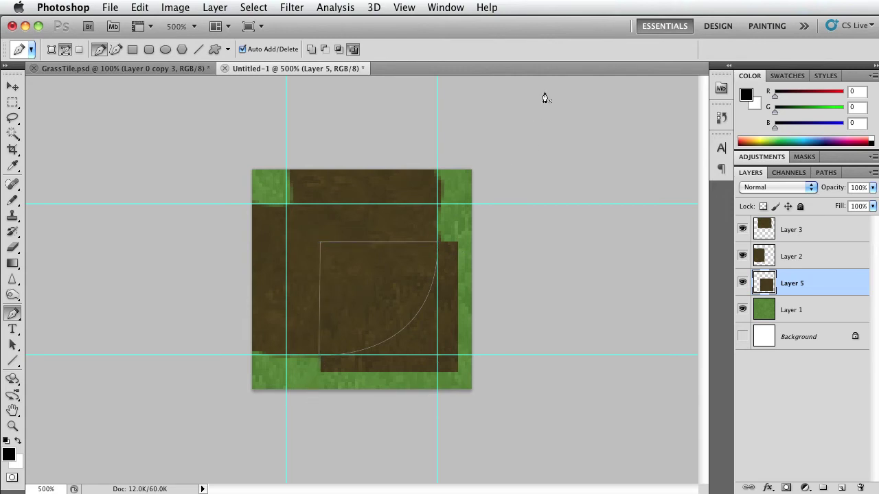
# - Make an unfeathered selection from the path, invert it, and delete Layer 5's dirt outside the curve
pyautogui.rightClick(395, 276)
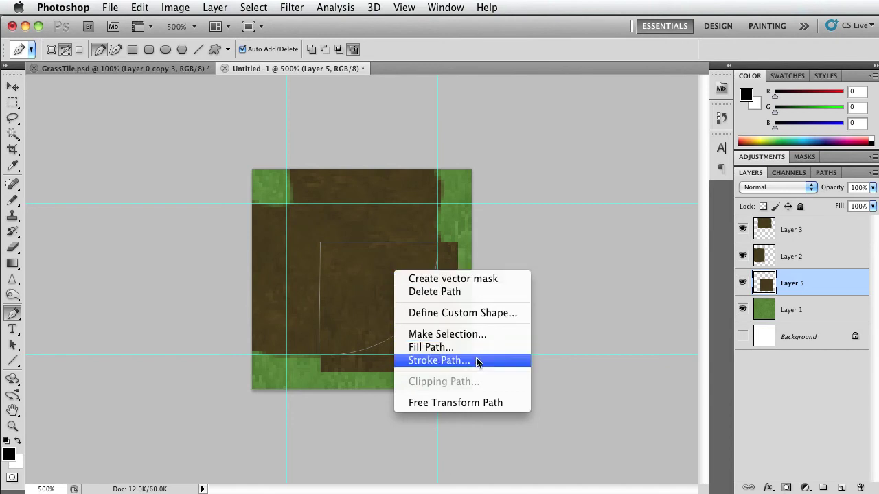
pyautogui.click(443, 334)
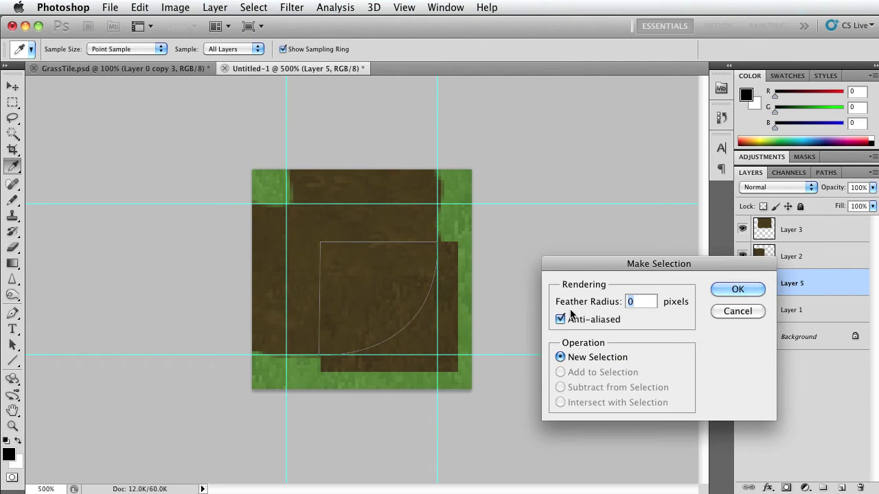
pyautogui.click(747, 292)
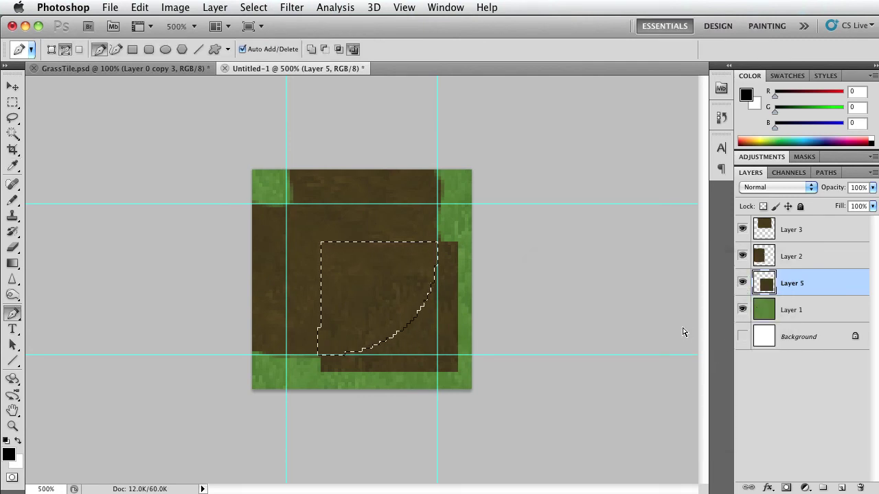
pyautogui.press('super+shift+i')
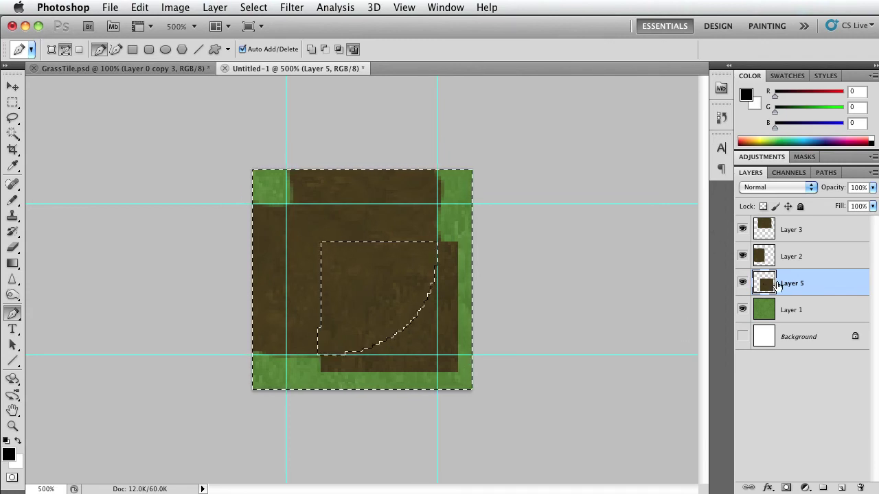
pyautogui.press('Delete')
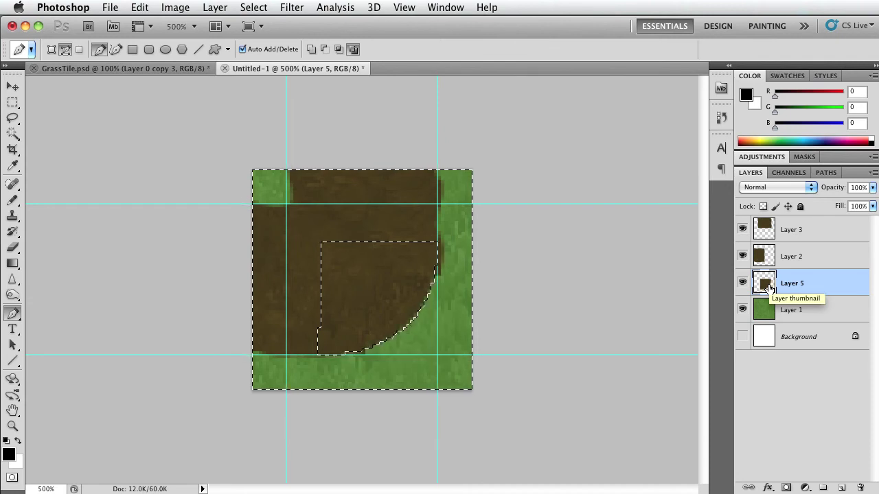
pyautogui.press('super+d')
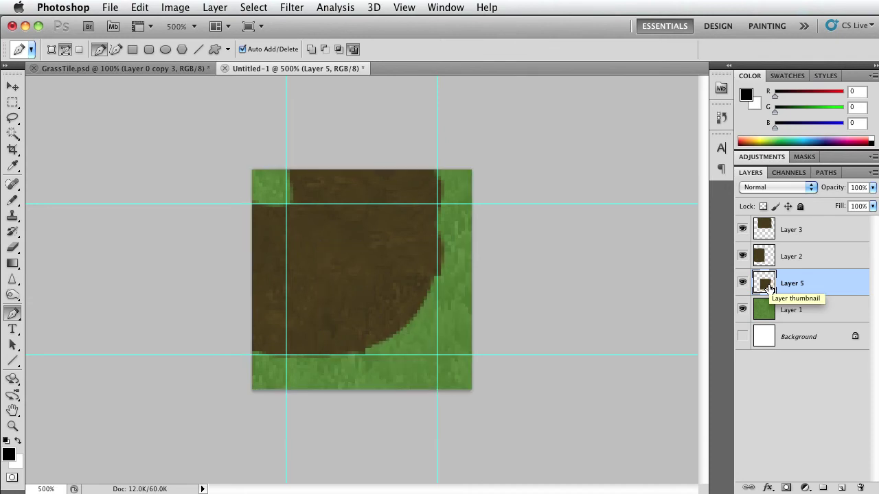
# - Clear all guides and pick the Eraser, ending with Layer 3 active
pyautogui.click(404, 8)
pyautogui.click(431, 337)
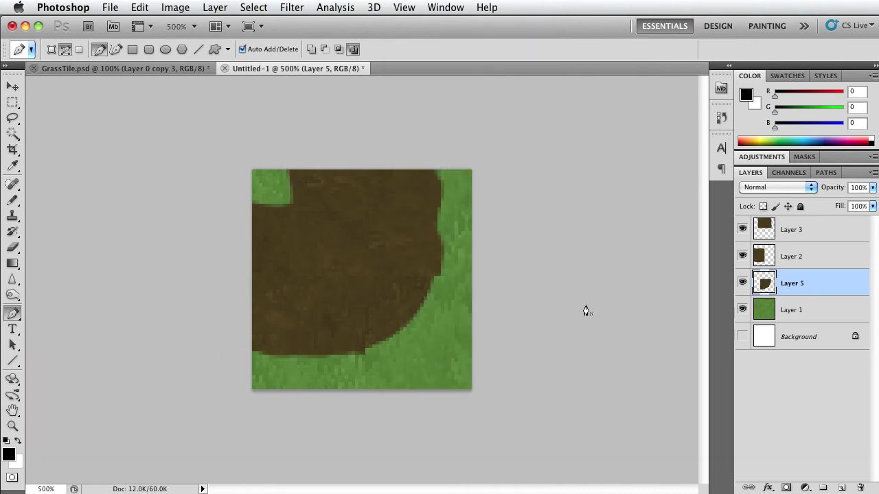
pyautogui.click(780, 265)
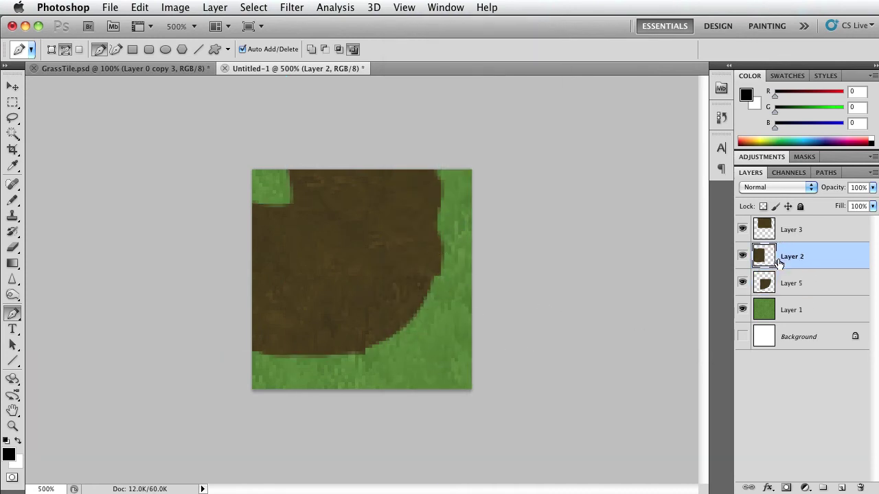
pyautogui.press('e')
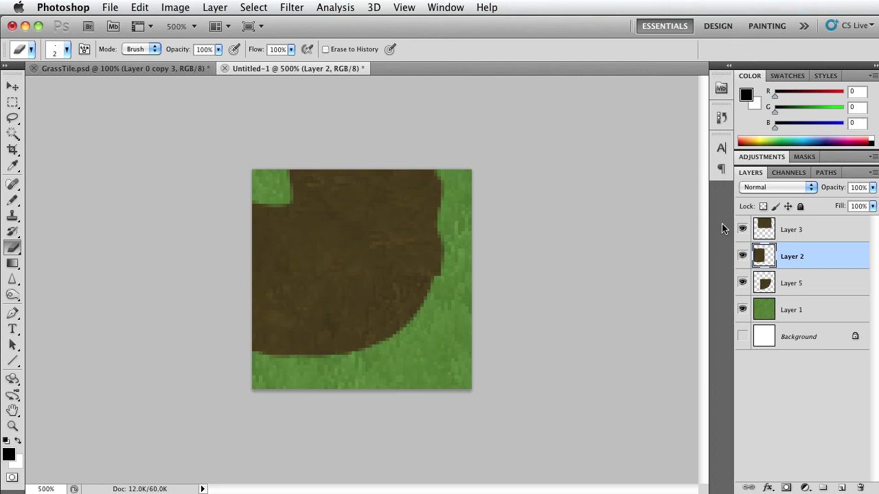
pyautogui.click(783, 229)
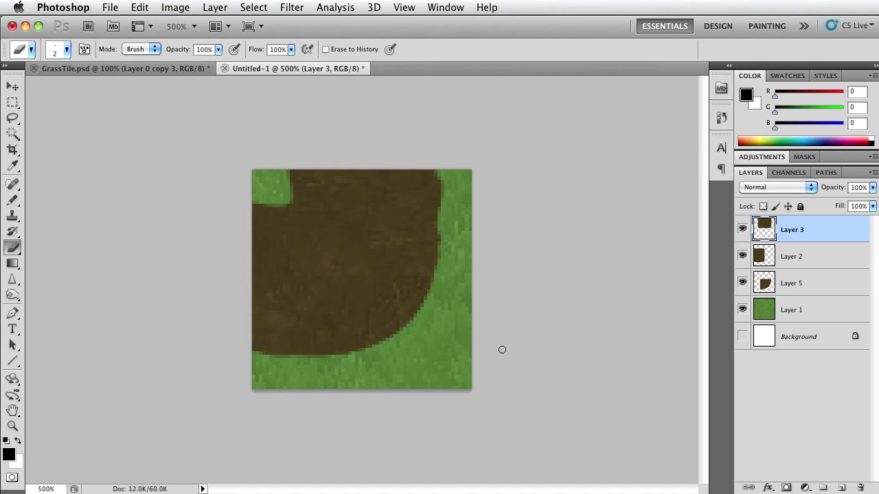
pyautogui.press('super+equal')
pyautogui.press('super+equal')
pyautogui.press('super+equal')
pyautogui.press('super+equal')
pyautogui.press('super+equal')
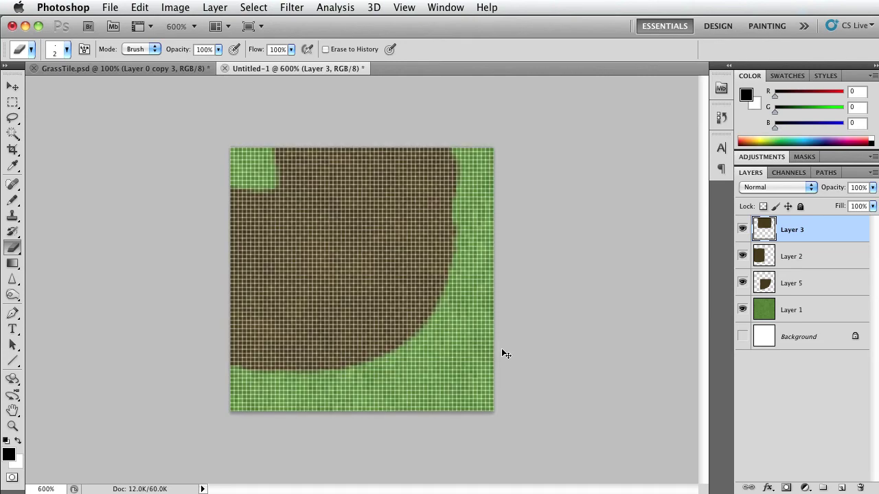
pyautogui.press('super+minus')
pyautogui.press('super+minus')
pyautogui.press('super+1')
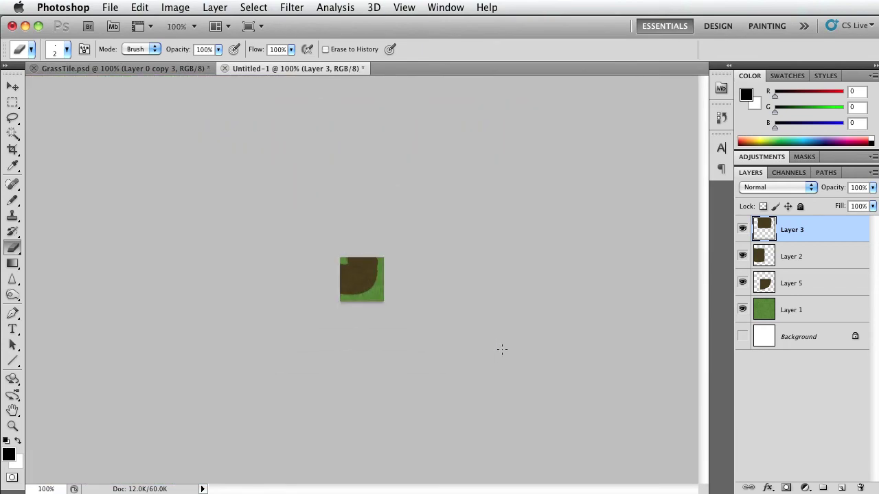
pyautogui.press('super+equal')
pyautogui.press('super+equal')
pyautogui.press('super+equal')
pyautogui.press('super+equal')
pyautogui.press('super+equal')
pyautogui.press('super+equal')
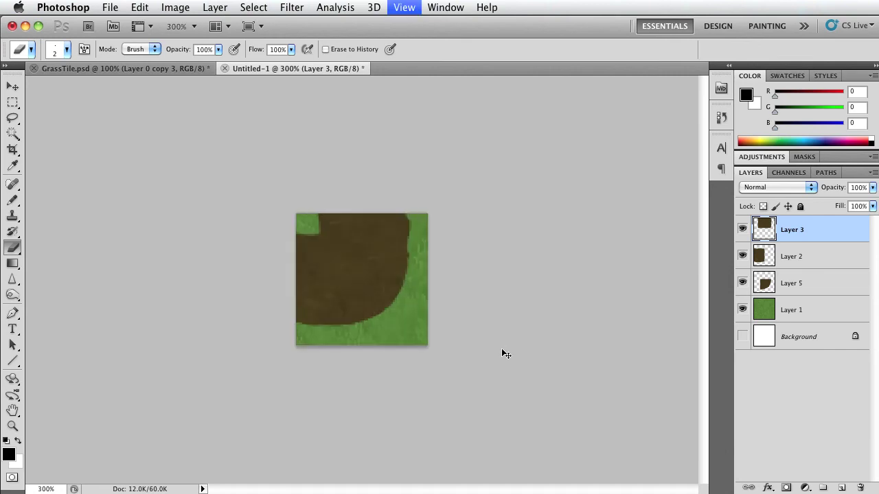
pyautogui.press('super+minus')
pyautogui.press('super+minus')
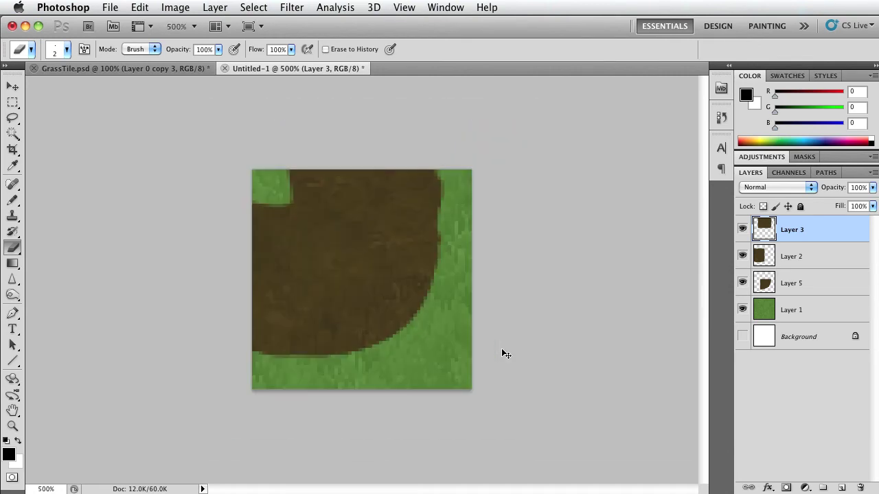
pyautogui.press('super+equal')
pyautogui.press('super+equal')
pyautogui.press('super+equal')
pyautogui.press('super+equal')
pyautogui.press('super+equal')
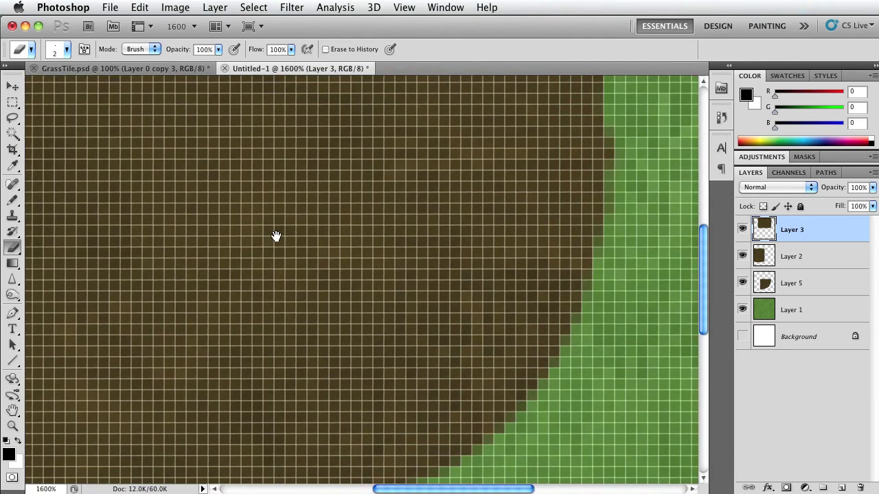
pyautogui.moveTo(275, 235); pyautogui.dragTo(328, 353)
pyautogui.press('super+minus')
pyautogui.press('super+minus')
pyautogui.press('super+minus')
pyautogui.press('super+minus')
pyautogui.press('super+minus')
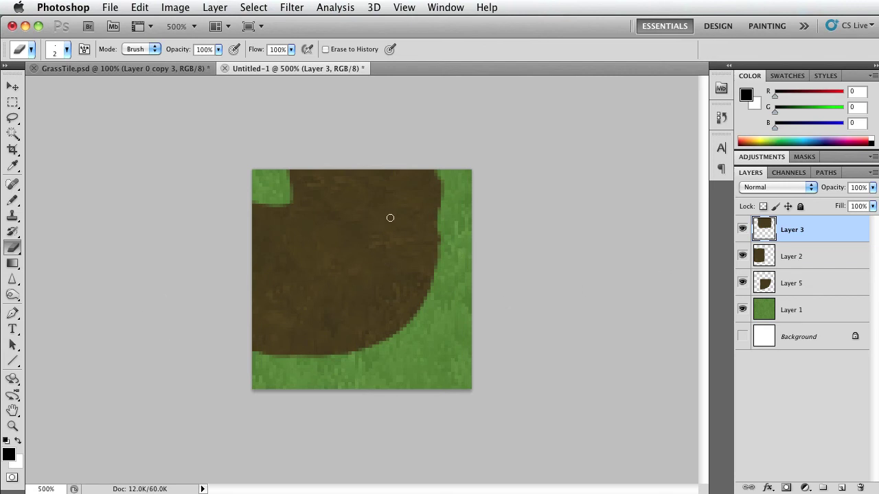
pyautogui.press('super+1')
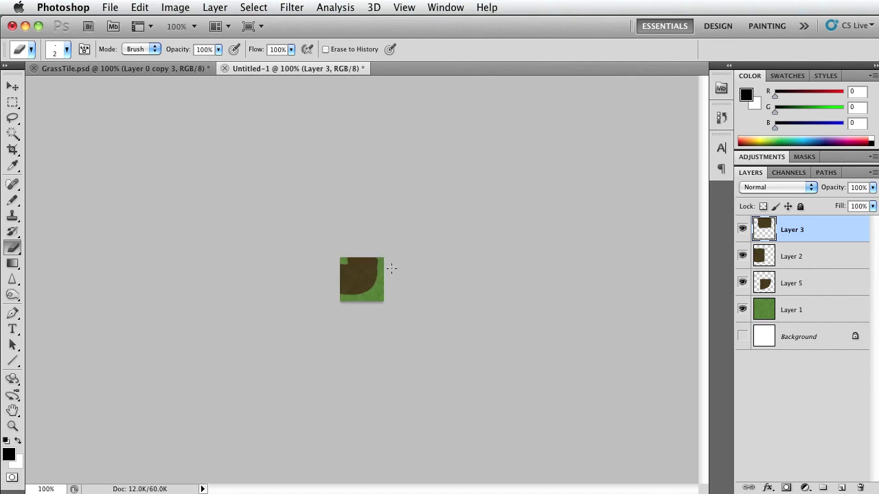
pyautogui.press('super+equal')
pyautogui.press('super+equal')
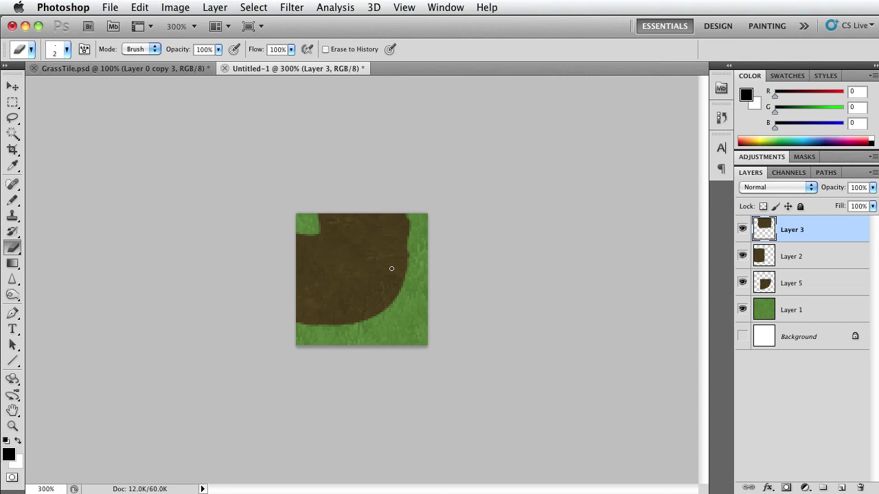
# - Resize the canvas to 1000 × 1000 pixels and zoom to view the centred tile
pyautogui.click(177, 9)
pyautogui.click(201, 141)
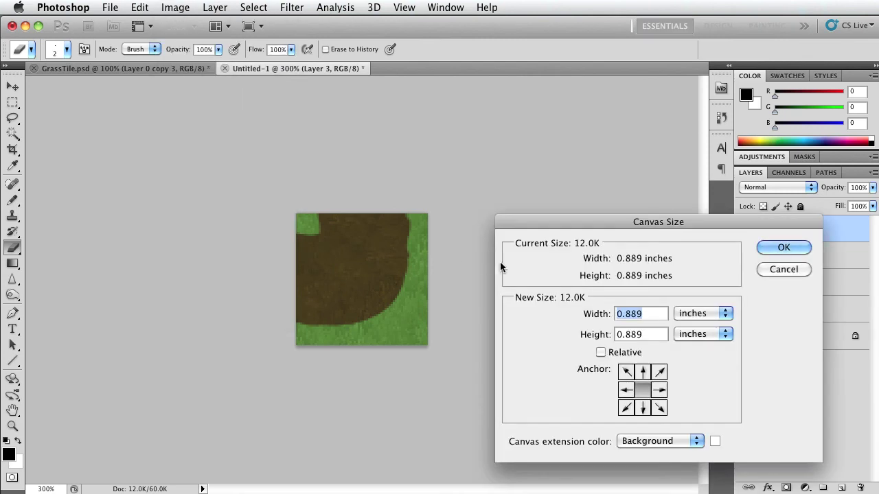
pyautogui.click(696, 314)
pyautogui.click(691, 301)
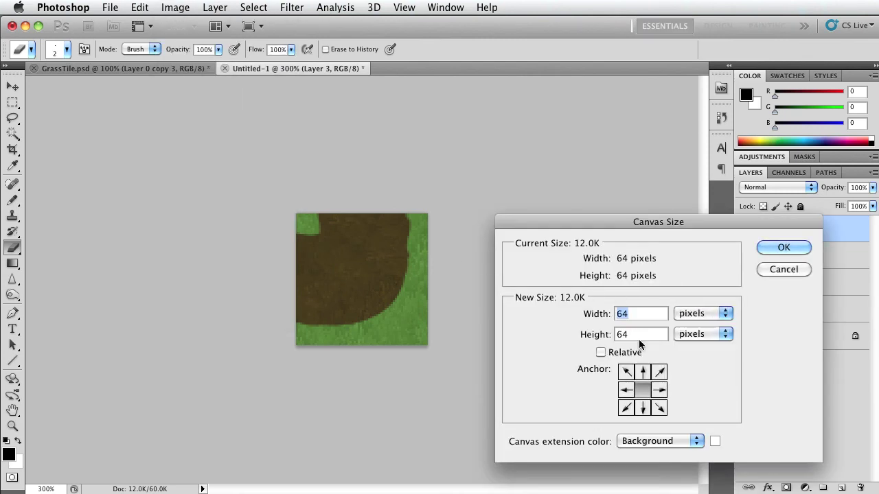
pyautogui.click(662, 315)
pyautogui.doubleClick(662, 315)
pyautogui.write('100')
pyautogui.press('Tab')
pyautogui.press('Tab')
pyautogui.press('Tab')
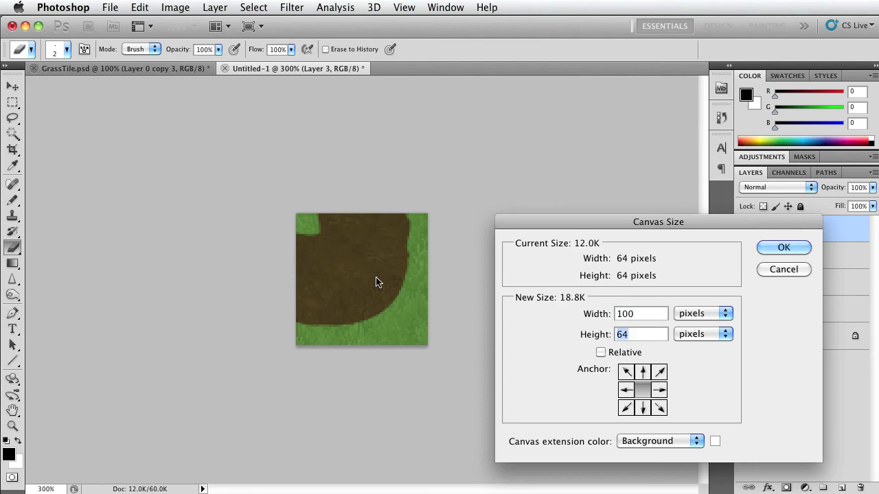
pyautogui.press('Tab')
pyautogui.write('1000')
pyautogui.press('Tab')
pyautogui.write('1000')
pyautogui.press('Return')
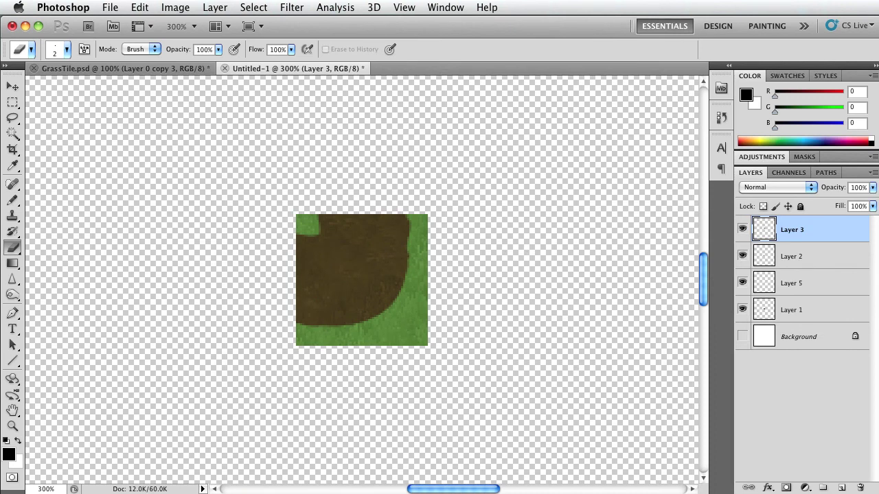
pyautogui.press('super+minus')
pyautogui.press('super+minus')
pyautogui.press('super+plus')
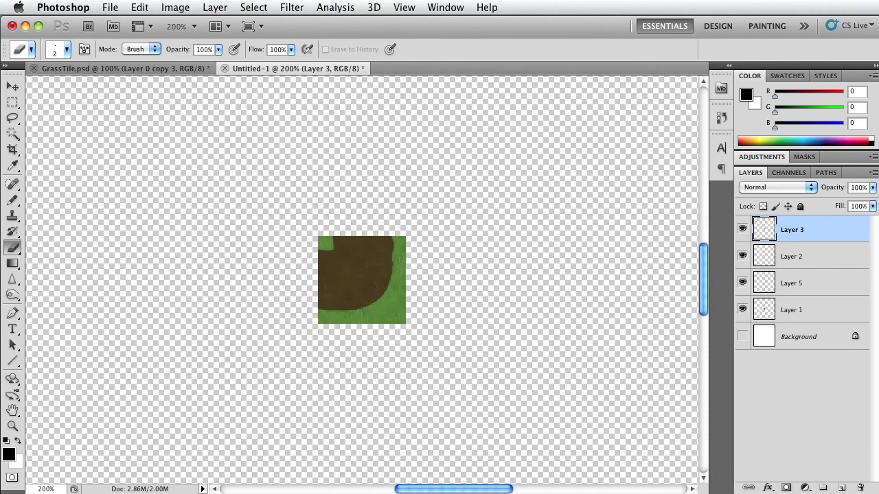
# - Duplicate the four tile layers, move the copy 128 px up, and rotate it -90°
pyautogui.keyDown('shift'); pyautogui.click(781, 309); pyautogui.keyUp('shift')
pyautogui.moveTo(794, 233); pyautogui.dragTo(839, 487)
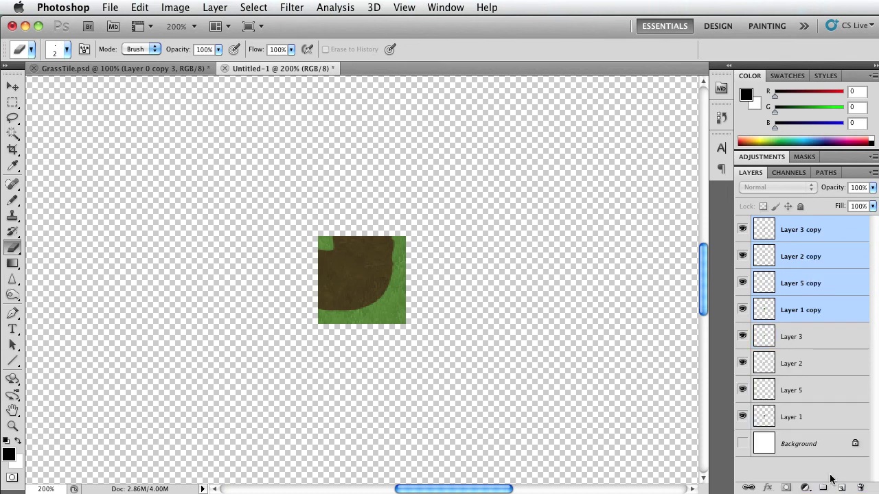
pyautogui.press('v')
pyautogui.moveTo(341, 286); pyautogui.dragTo(352, 198)
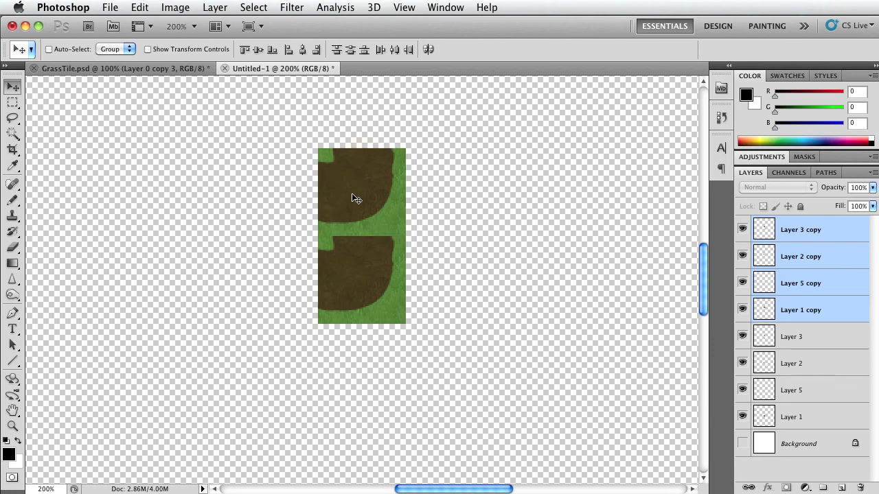
pyautogui.hotkey('ctrl', 't')
pyautogui.moveTo(301, 146); pyautogui.dragTo(272, 284)
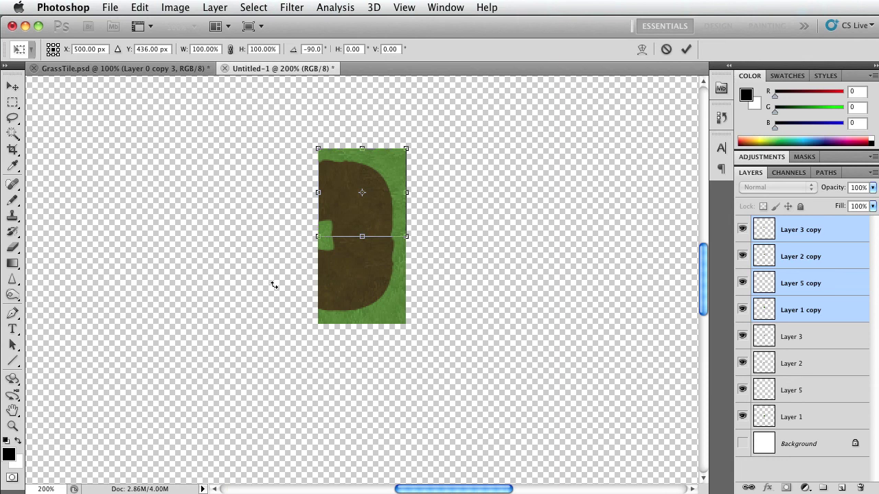
pyautogui.click(686, 49)
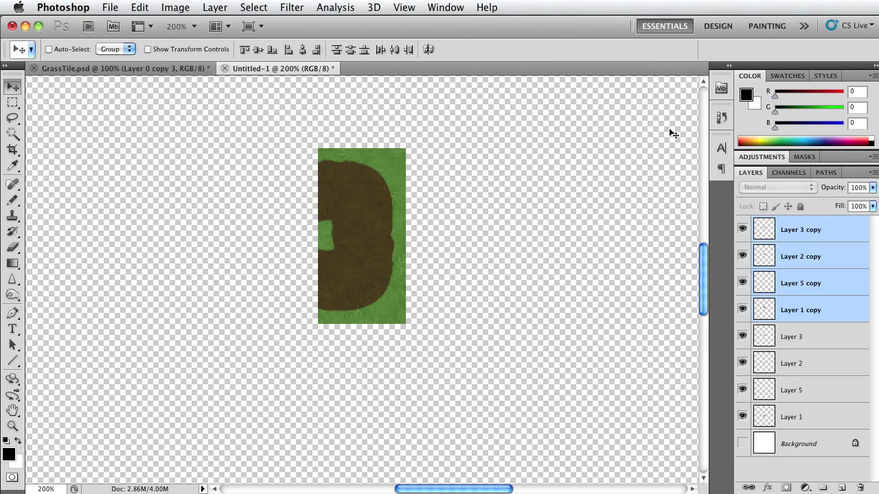
# - Zoom and scroll to inspect where the rotated copy meets the original tile
pyautogui.press('super+equal')
pyautogui.press('super+equal')
pyautogui.press('super+equal')
pyautogui.press('super+equal')
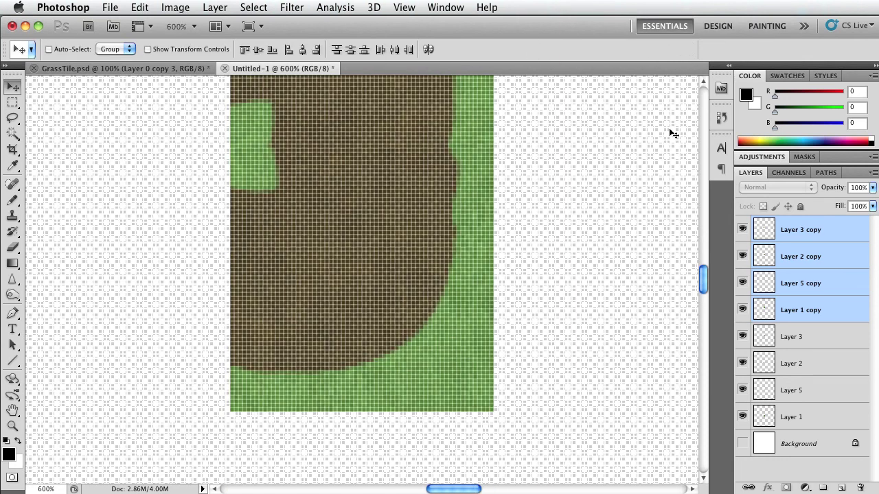
pyautogui.scroll(5, 535, 200)
pyautogui.hscroll(-5, 534, 200)
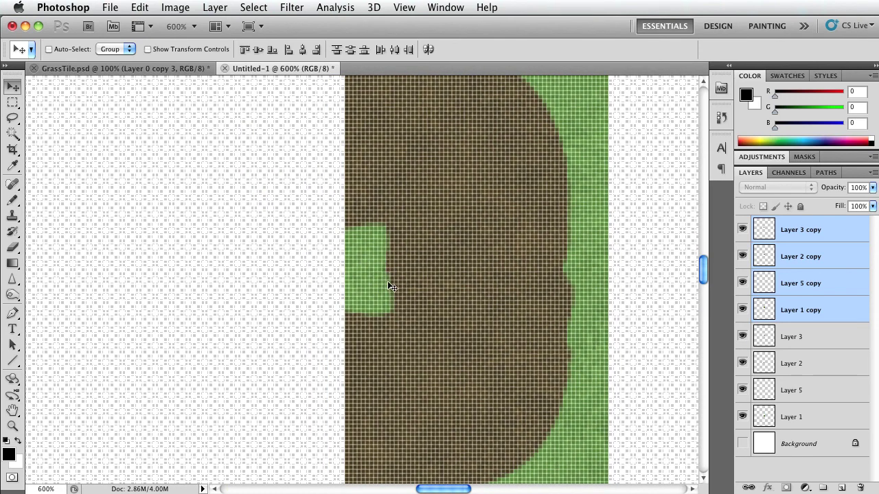
pyautogui.press('super+minus')
pyautogui.press('super+minus')
pyautogui.press('super+minus')
pyautogui.press('super+minus')
pyautogui.press('super+minus')
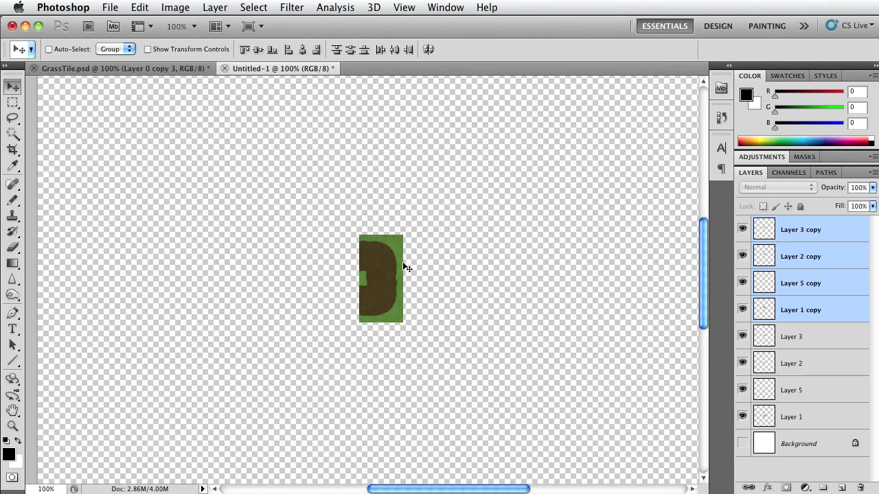
pyautogui.press('super+plus')
pyautogui.press('super+plus')
pyautogui.press('super+plus')
pyautogui.press('super+plus')
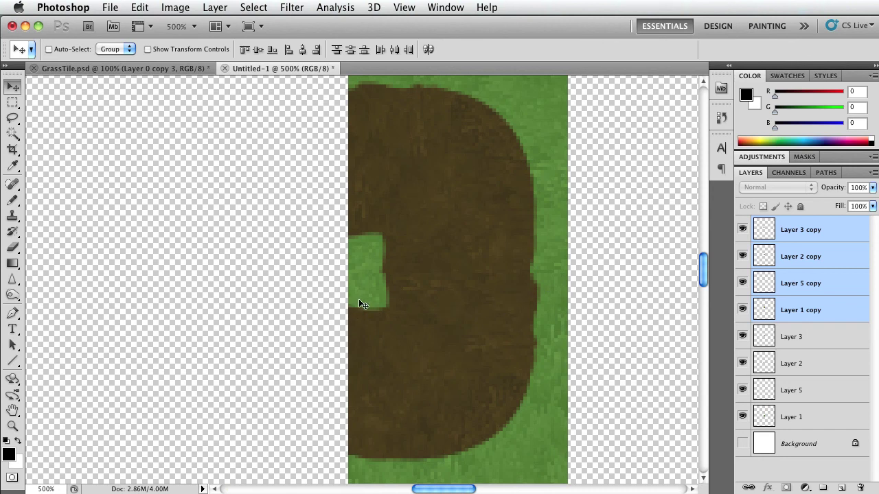
# - Toggle Layer 2's visibility to inspect its dirt patch
pyautogui.click(742, 368)
pyautogui.doubleClick(753, 367)
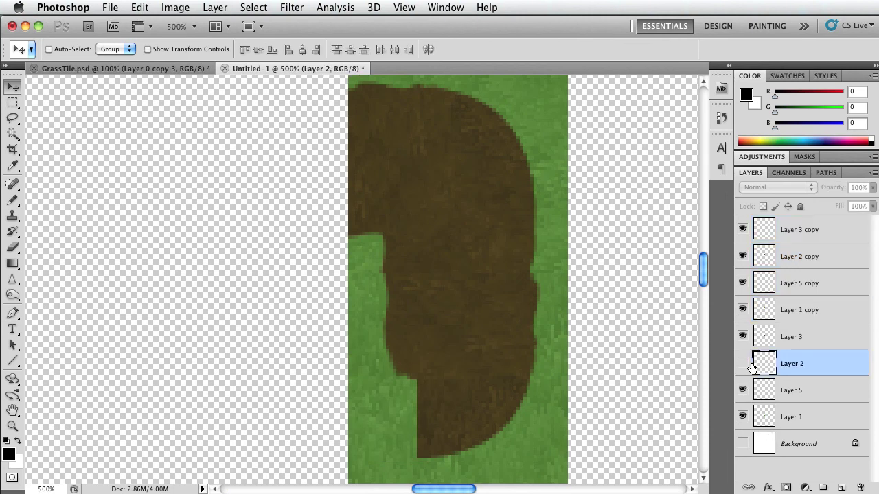
pyautogui.press('Escape')
pyautogui.click(742, 368)
pyautogui.click(742, 368)
pyautogui.click(742, 367)
pyautogui.click(742, 367)
pyautogui.click(743, 367)
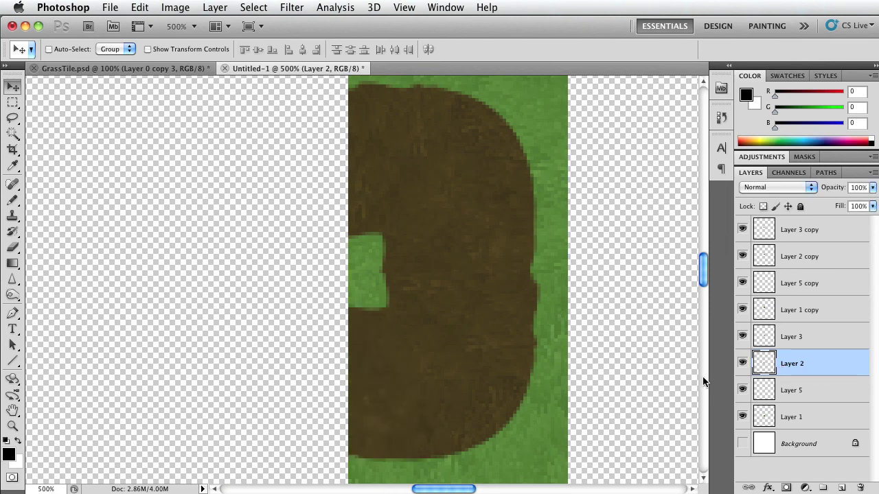
pyautogui.press('e')
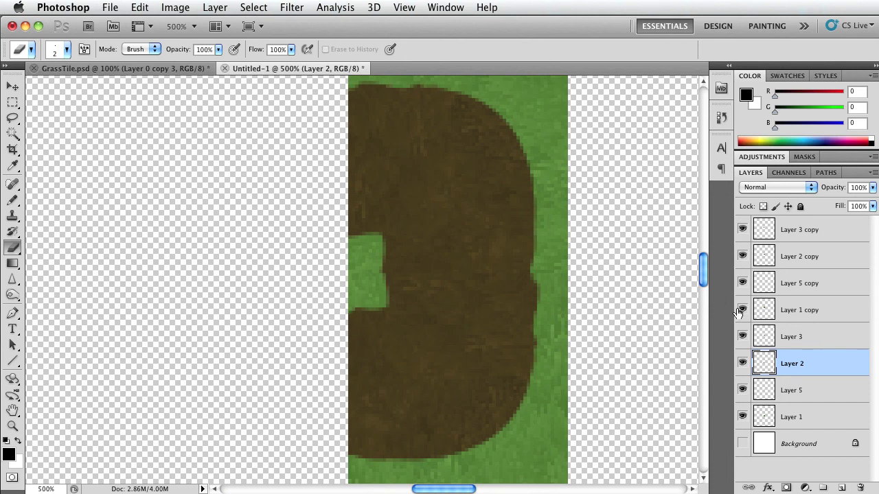
# - Select the four copy layers and drag them to the trash
pyautogui.click(800, 317)
pyautogui.keyDown('shift'); pyautogui.click(808, 233); pyautogui.keyUp('shift')
pyautogui.doubleClick(807, 231)
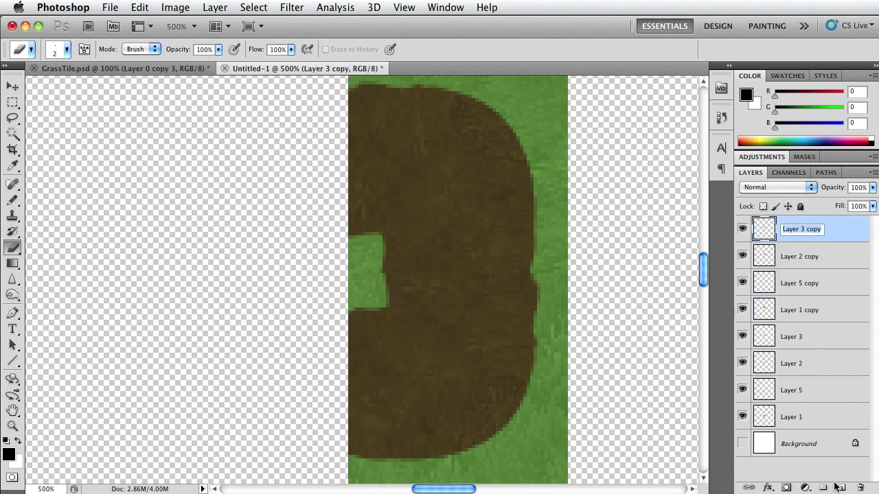
pyautogui.keyDown('shift'); pyautogui.click(816, 311); pyautogui.keyUp('shift')
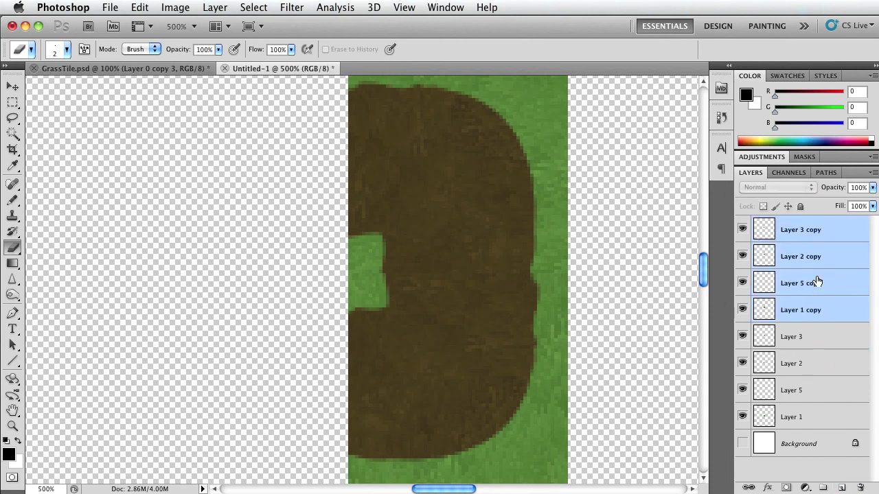
pyautogui.moveTo(819, 316); pyautogui.dragTo(860, 487)
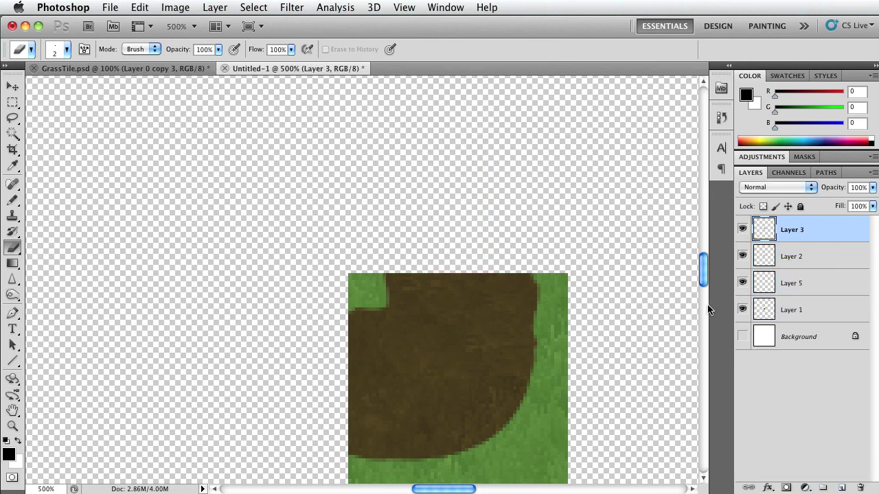
pyautogui.keyDown('shift'); pyautogui.click(814, 312); pyautogui.keyUp('shift')
pyautogui.moveTo(791, 228); pyautogui.dragTo(842, 487)
pyautogui.press('v')
pyautogui.moveTo(419, 395)
pyautogui.mouseDown()
pyautogui.moveTo(412, 373)
pyautogui.moveTo(426, 198)
pyautogui.moveTo(431, 207)
pyautogui.mouseUp()
pyautogui.press('super+t')
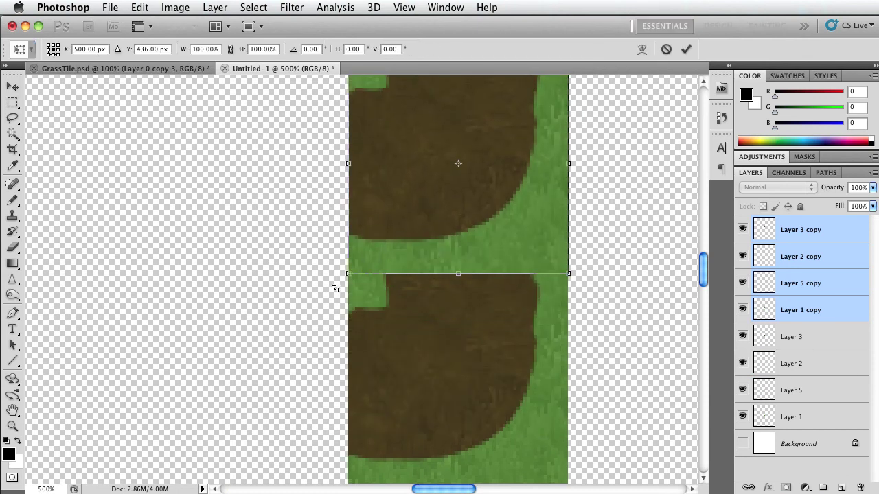
pyautogui.moveTo(350, 300); pyautogui.dragTo(642, 350)
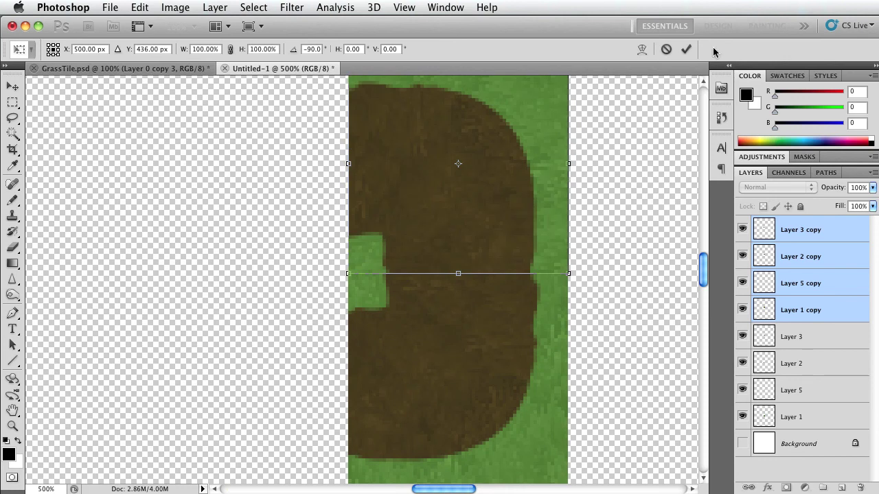
pyautogui.click(686, 50)
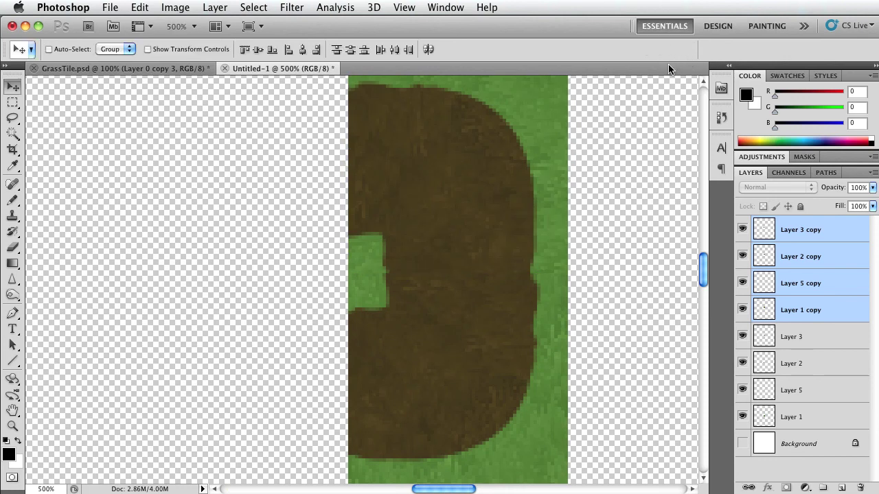
pyautogui.press('super+alt+0')
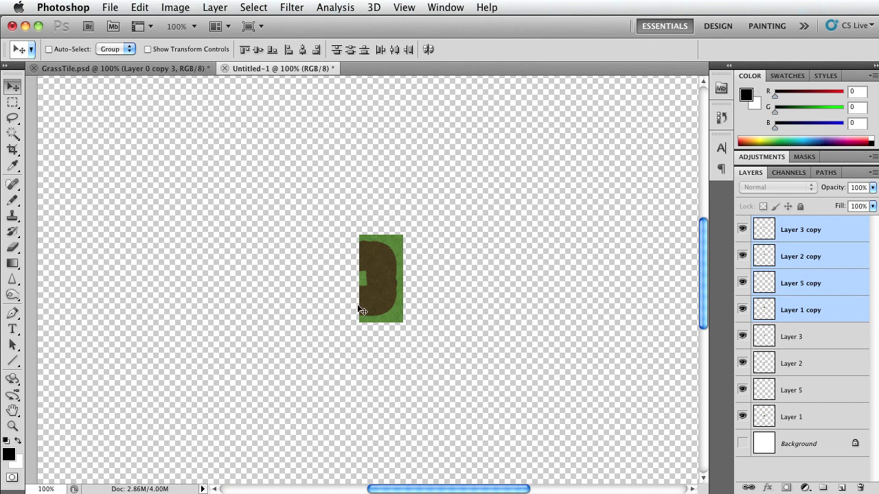
pyautogui.press('super+t')
pyautogui.moveTo(345, 230); pyautogui.dragTo(340, 292)
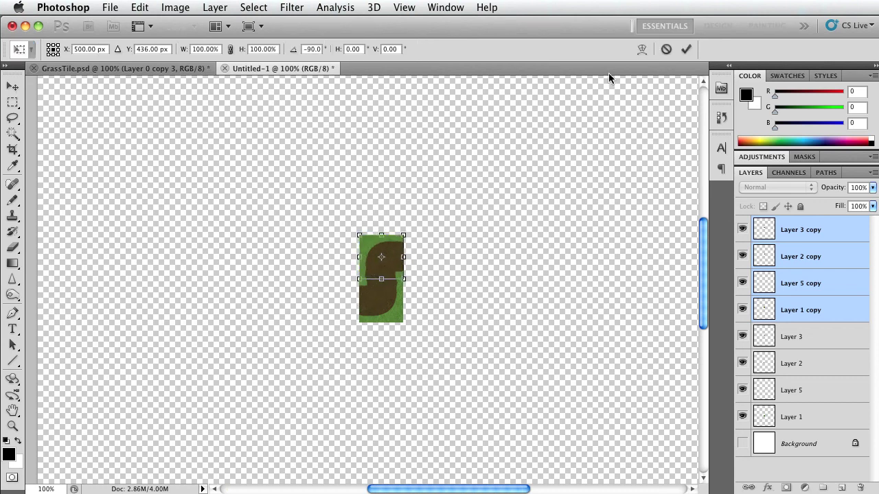
pyautogui.click(686, 49)
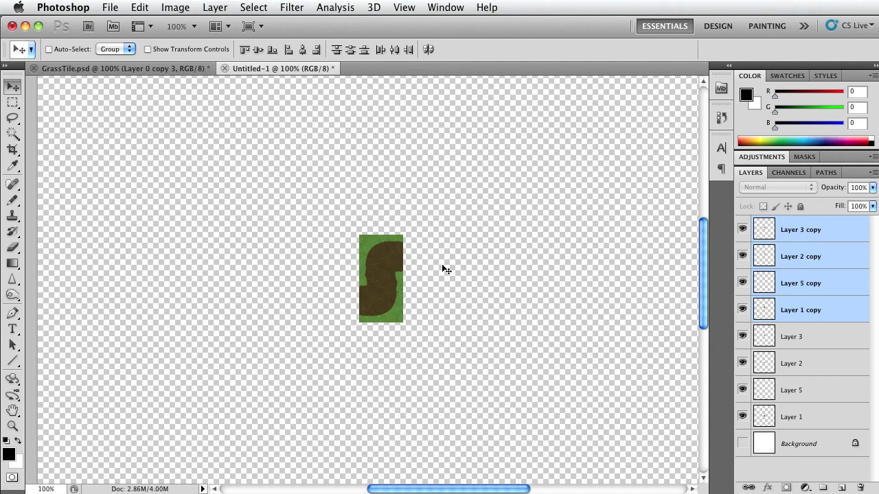
pyautogui.moveTo(815, 237); pyautogui.dragTo(861, 487)
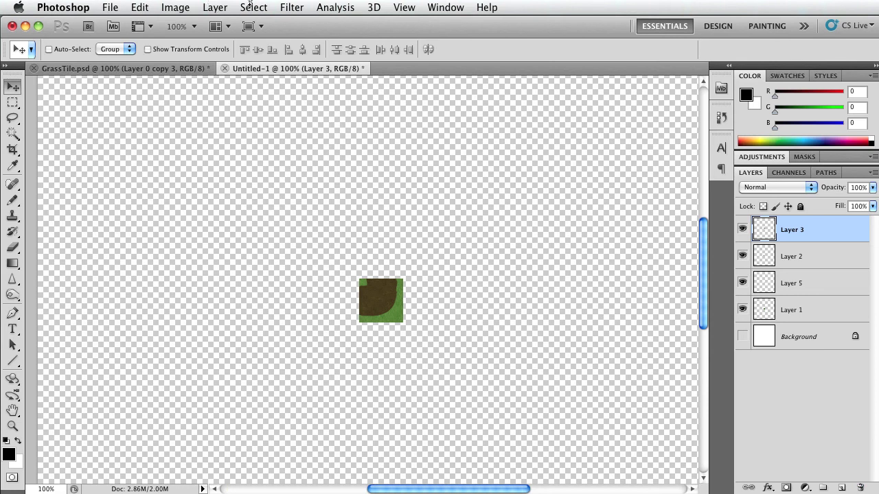
# - Trim the transparent area around the grass tile, view it at 400%, and select Layer 1
pyautogui.click(288, 7)
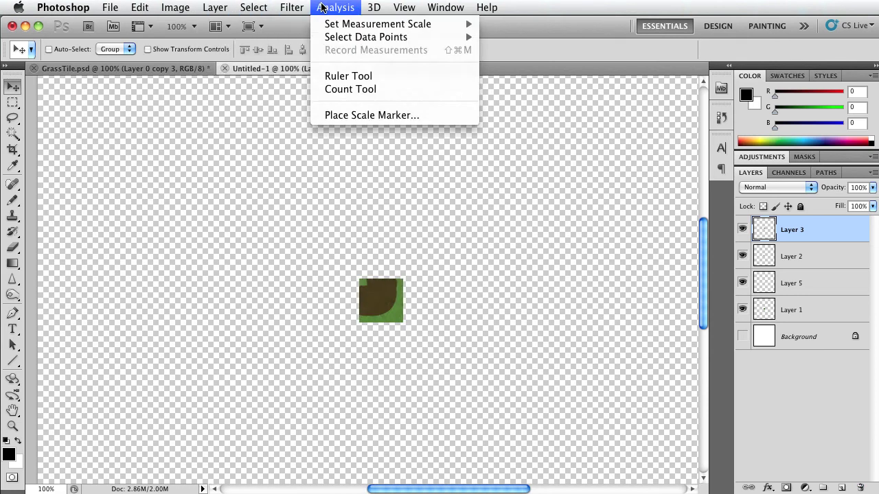
pyautogui.moveTo(174, 13)
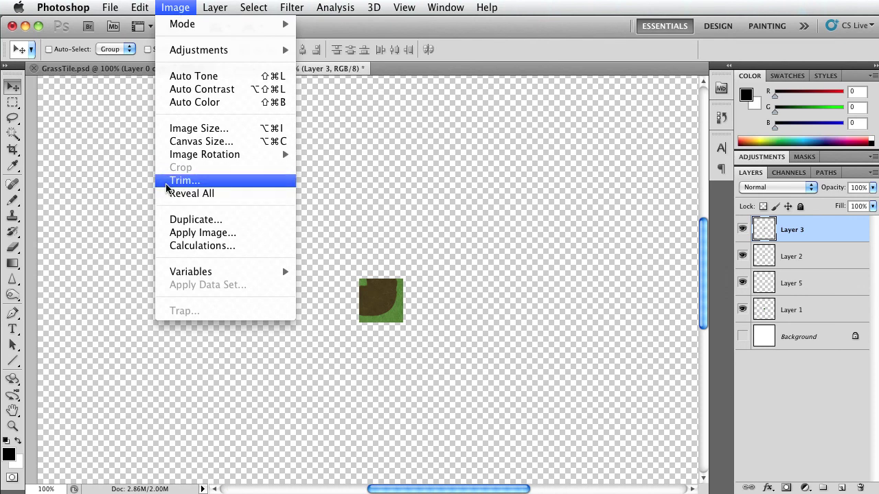
pyautogui.click(184, 180)
pyautogui.click(732, 297)
pyautogui.press('v')
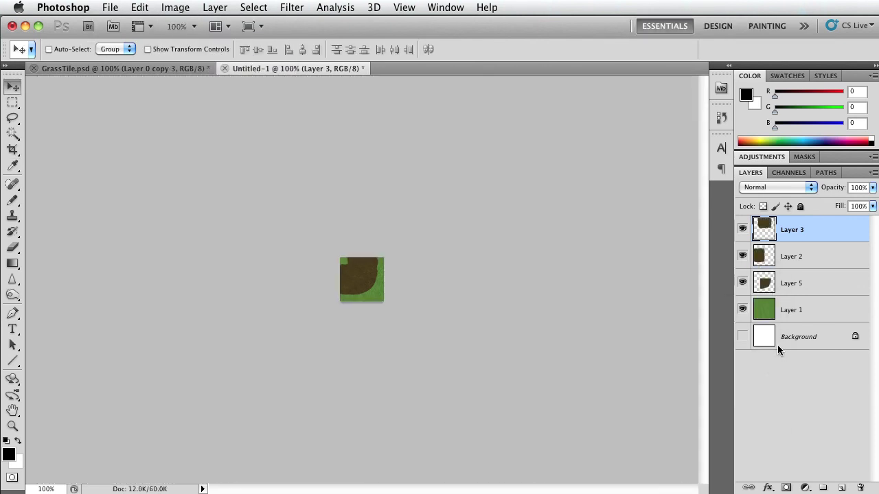
pyautogui.press('super+plus')
pyautogui.press('super+plus')
pyautogui.press('super+plus')
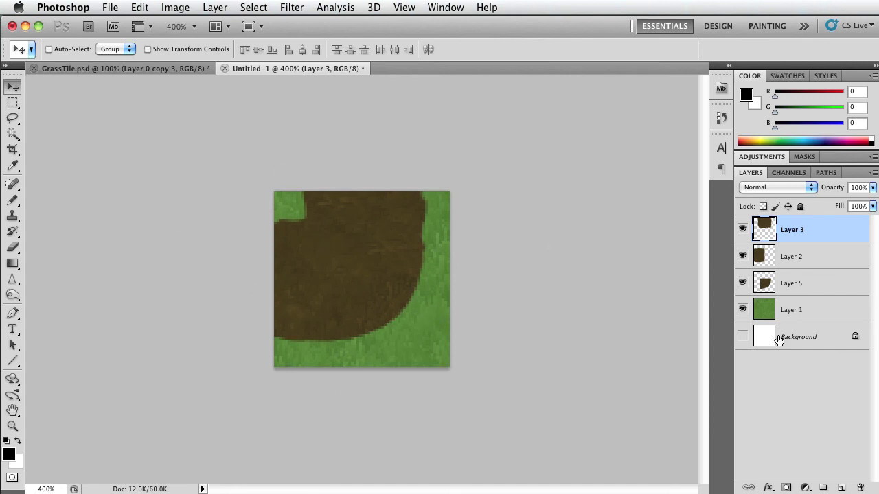
pyautogui.click(810, 314)
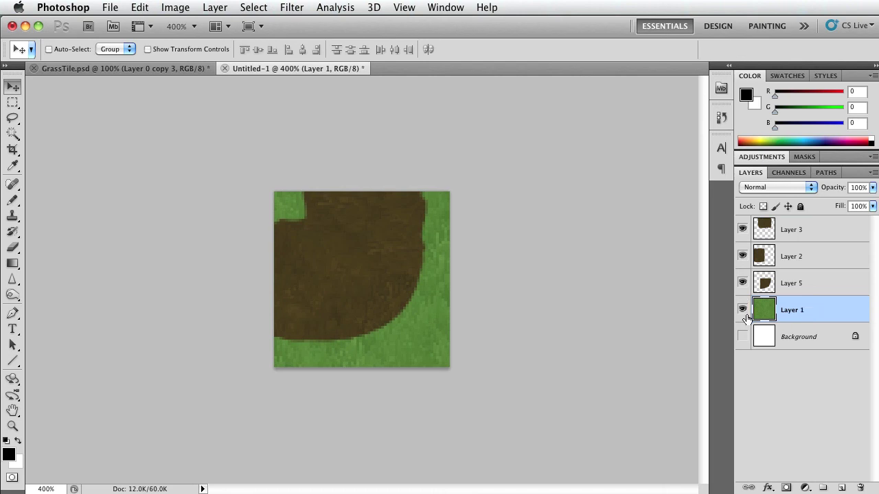